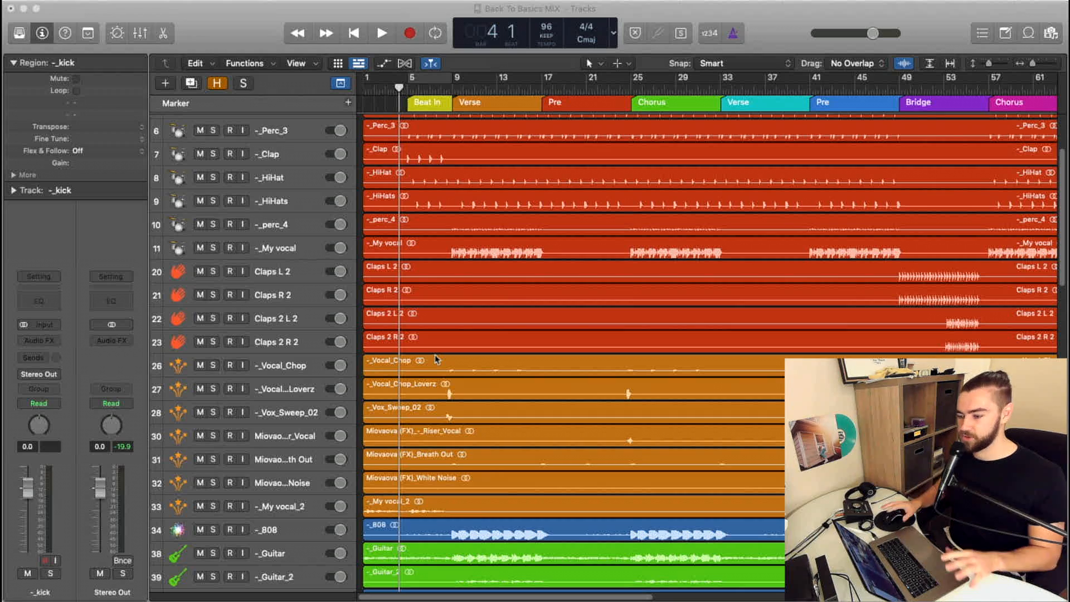
Look over the session's tracks, from the percussion through the effects, bass, guitars, piano and harmonies to the lead vocals
scroll(456, 390, down, 5)
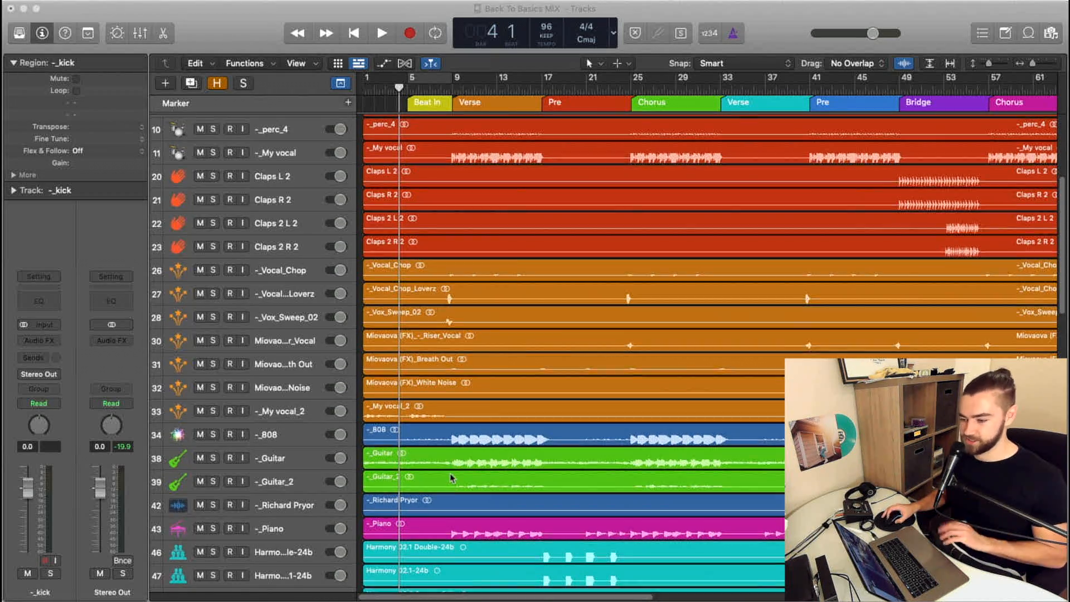
scroll(446, 473, down, 4)
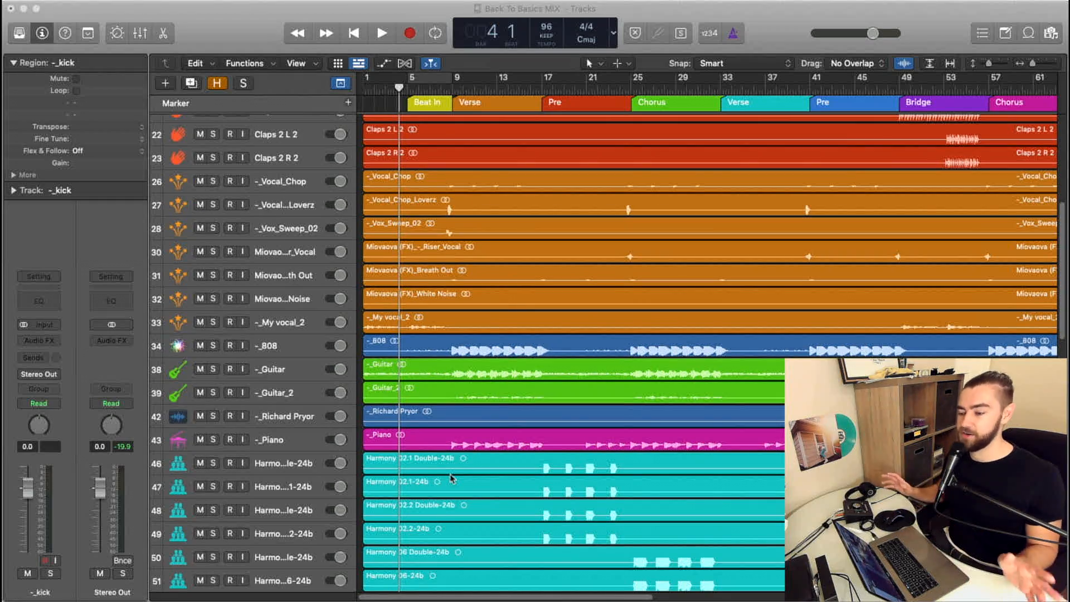
scroll(452, 446, down, 10)
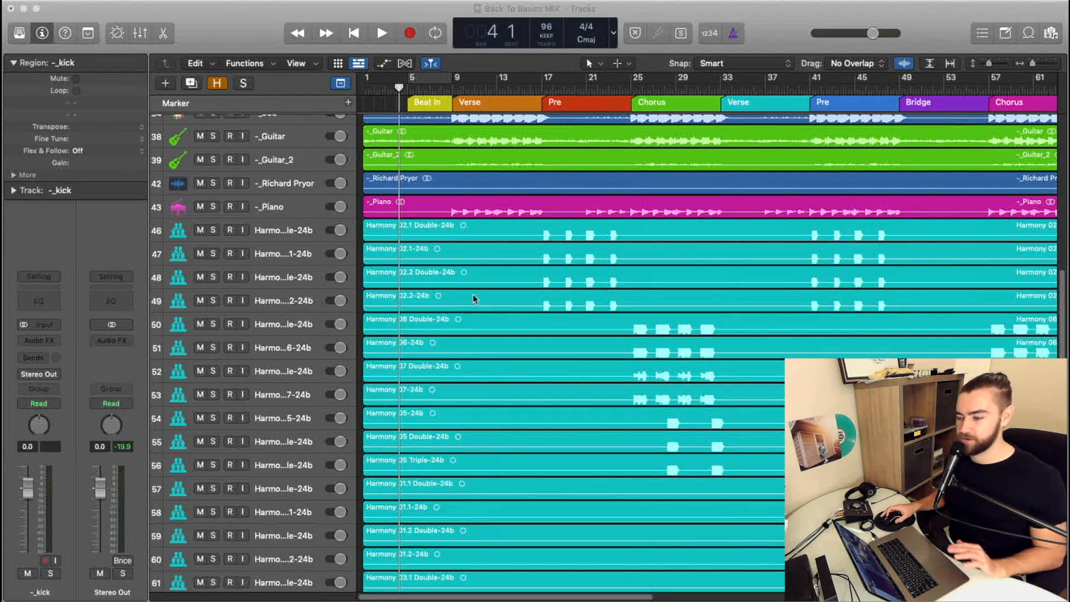
scroll(519, 251, down, 20)
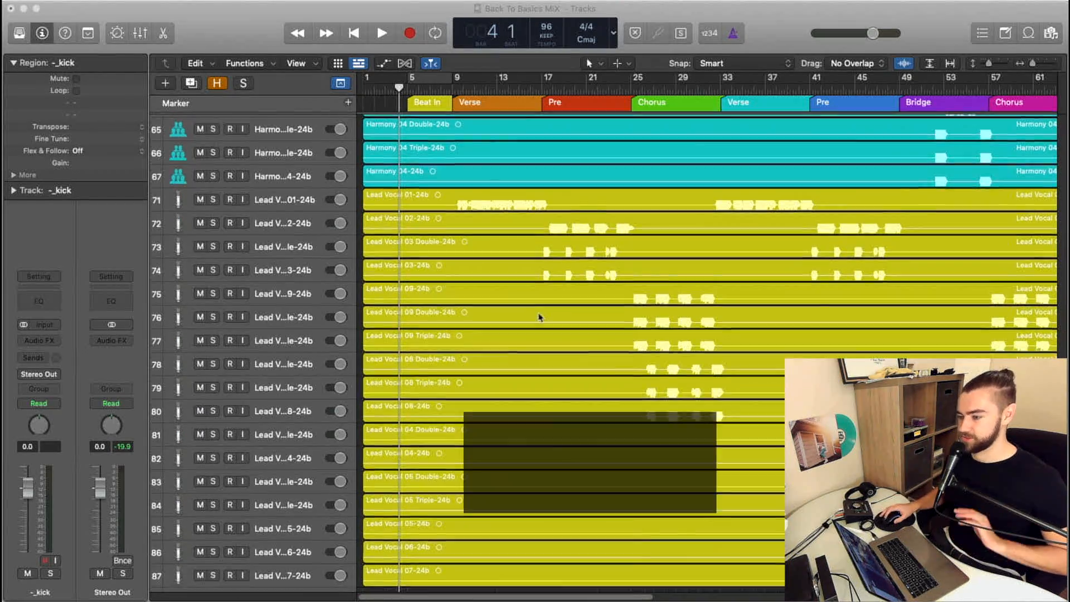
scroll(533, 304, down, 4)
scroll(539, 320, up, 20)
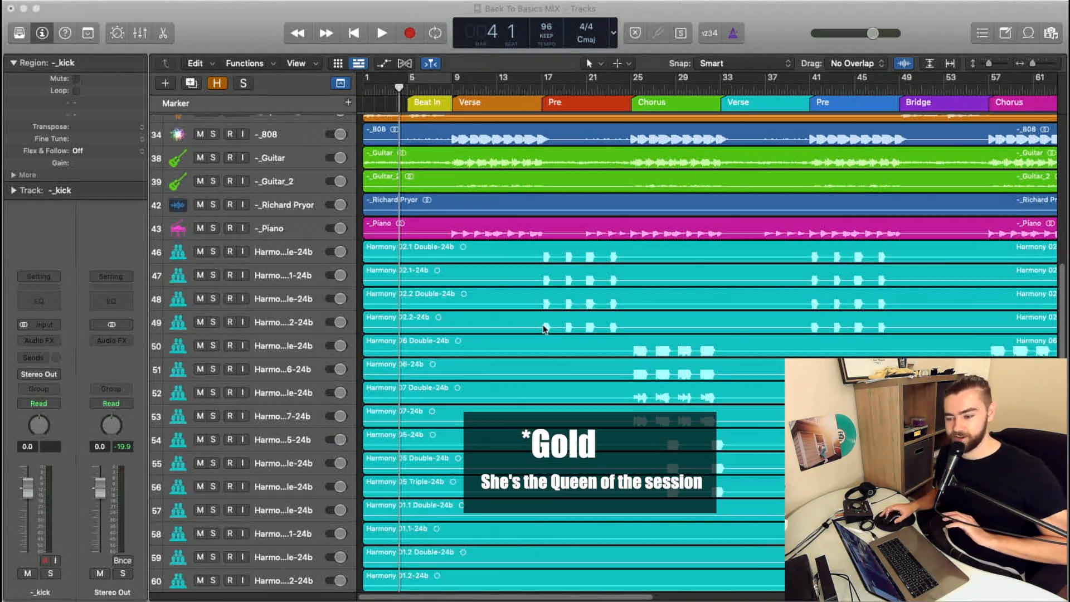
scroll(545, 329, down, 20)
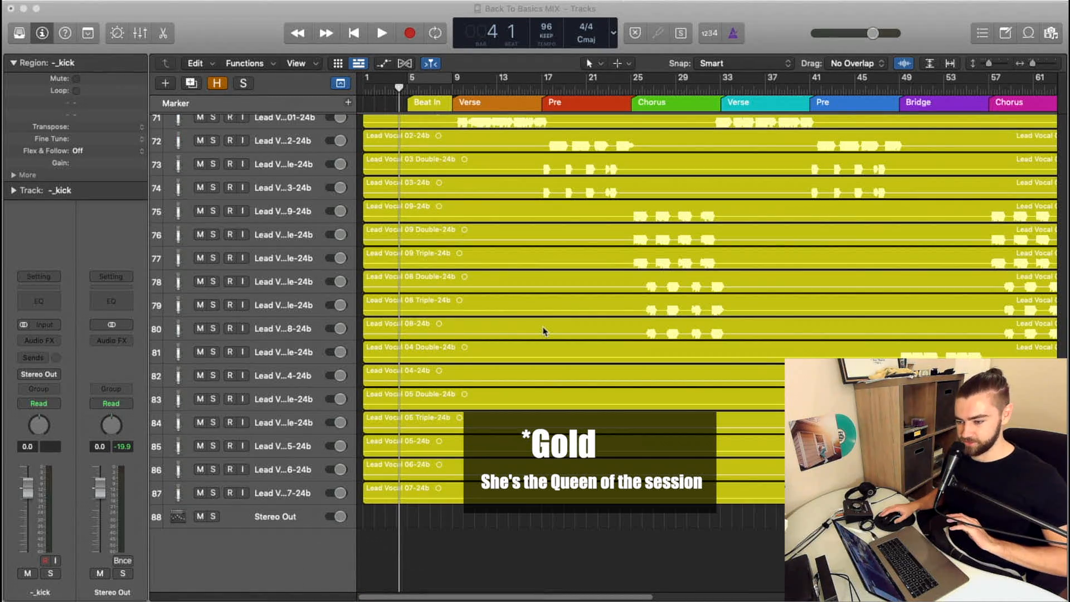
scroll(544, 331, up, 20)
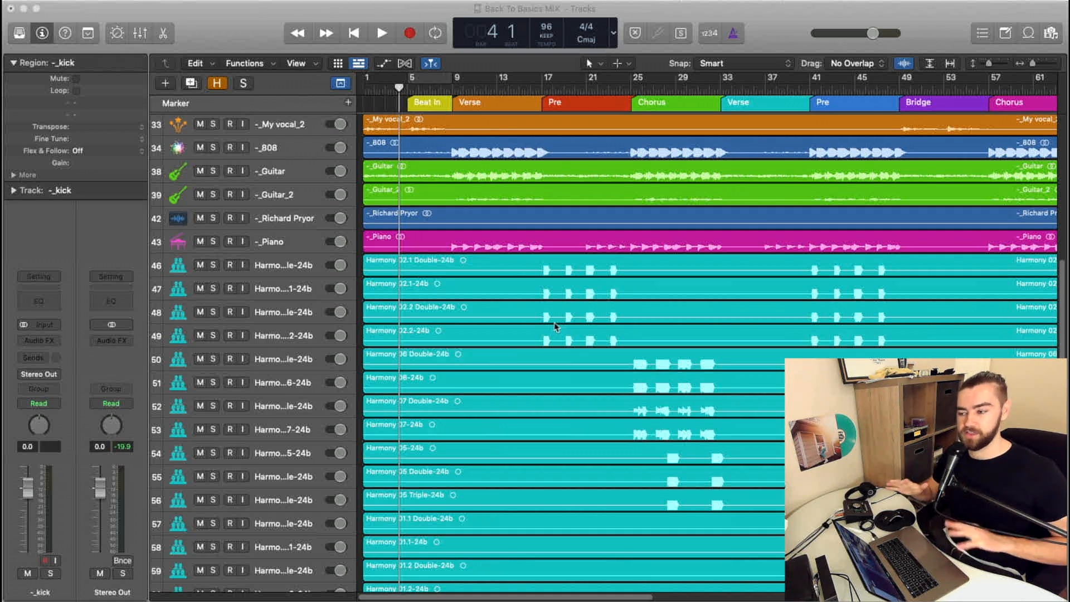
scroll(556, 327, down, 5)
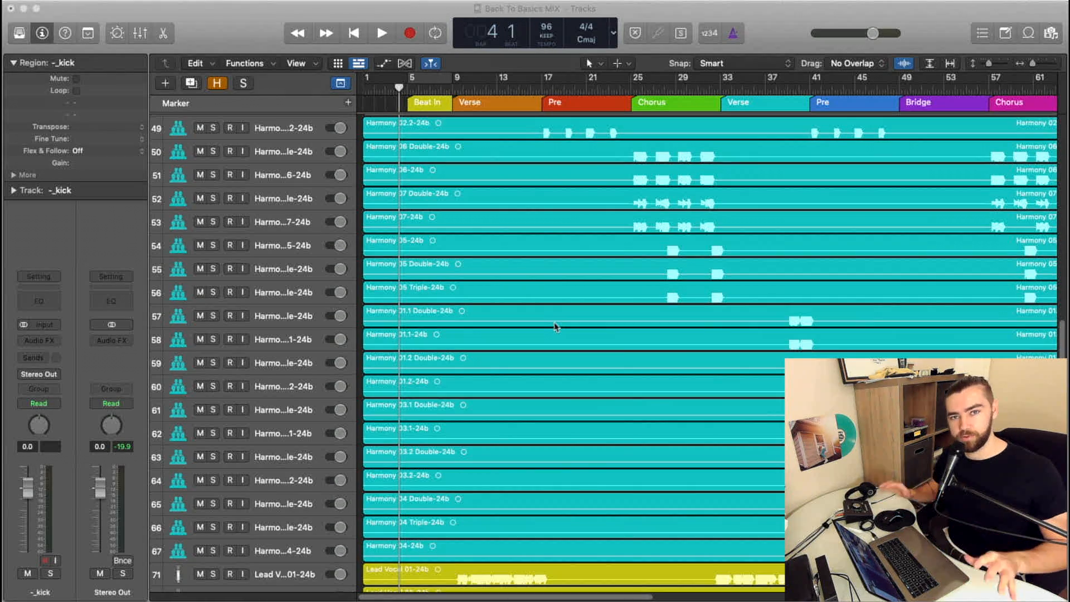
scroll(556, 326, up, 20)
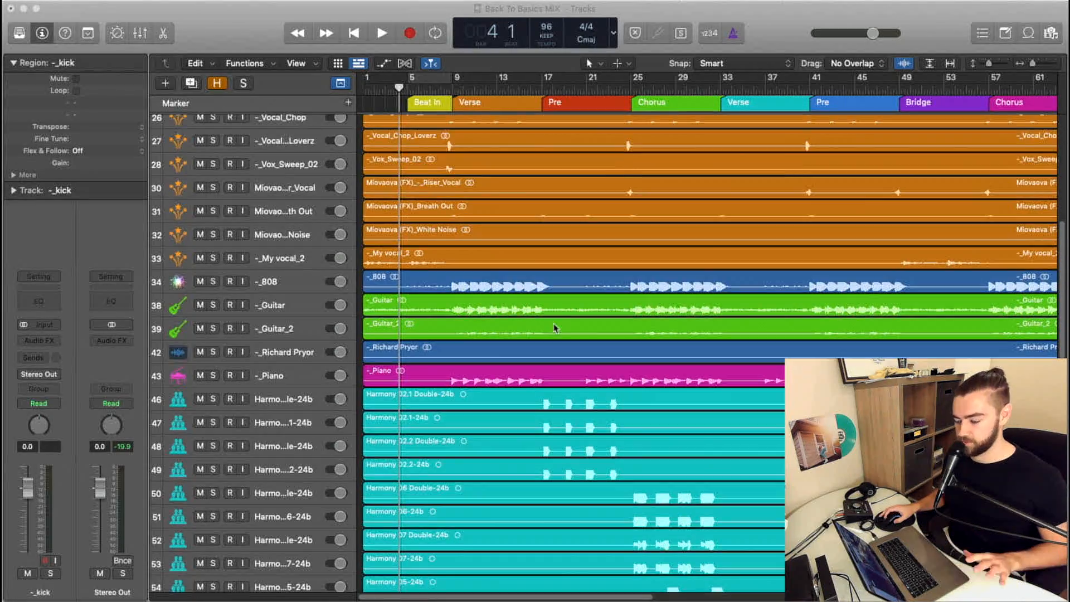
scroll(546, 341, up, 3)
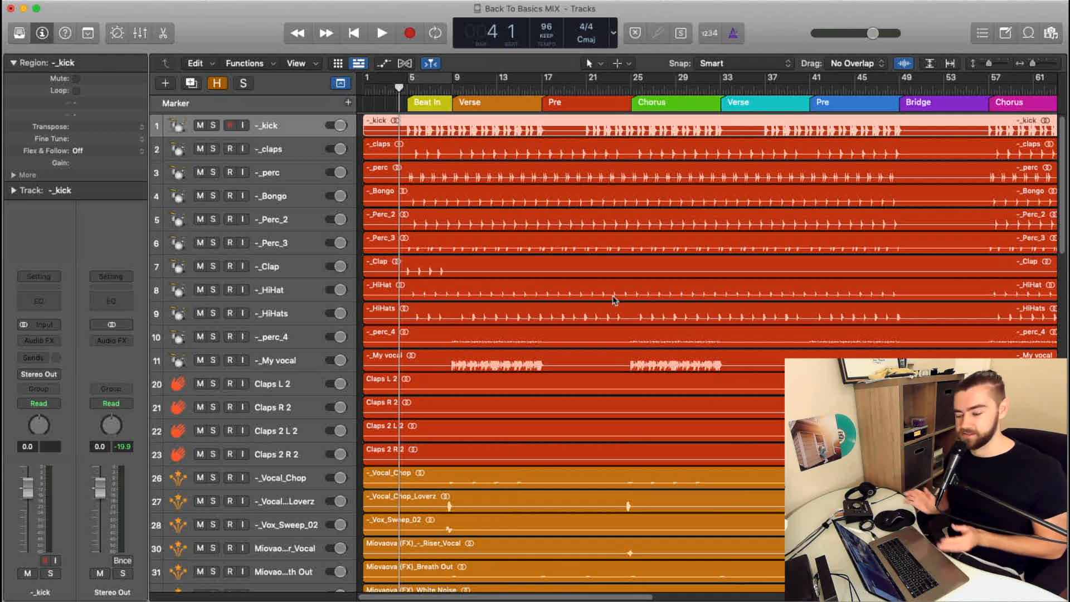
Return the playhead to the beginning of the song and start playback
key(Return)
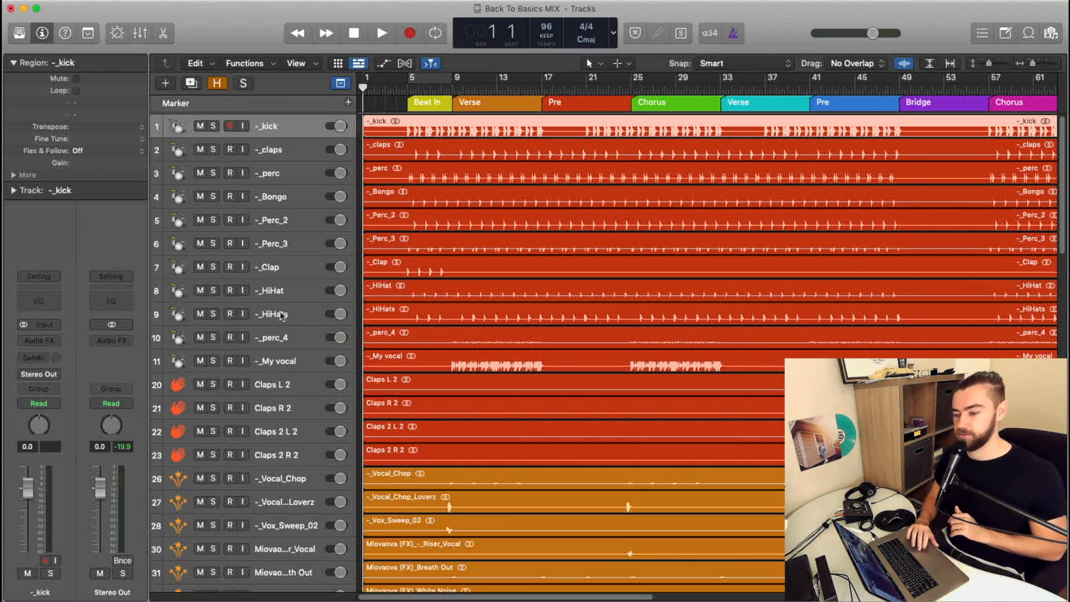
scroll(282, 316, down, 20)
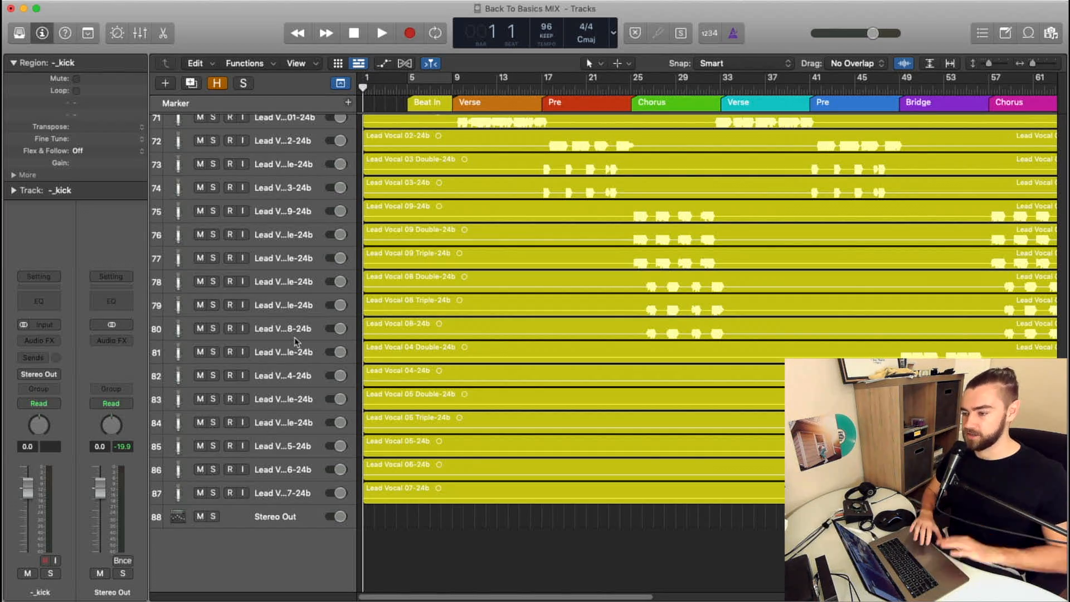
scroll(296, 342, up, 20)
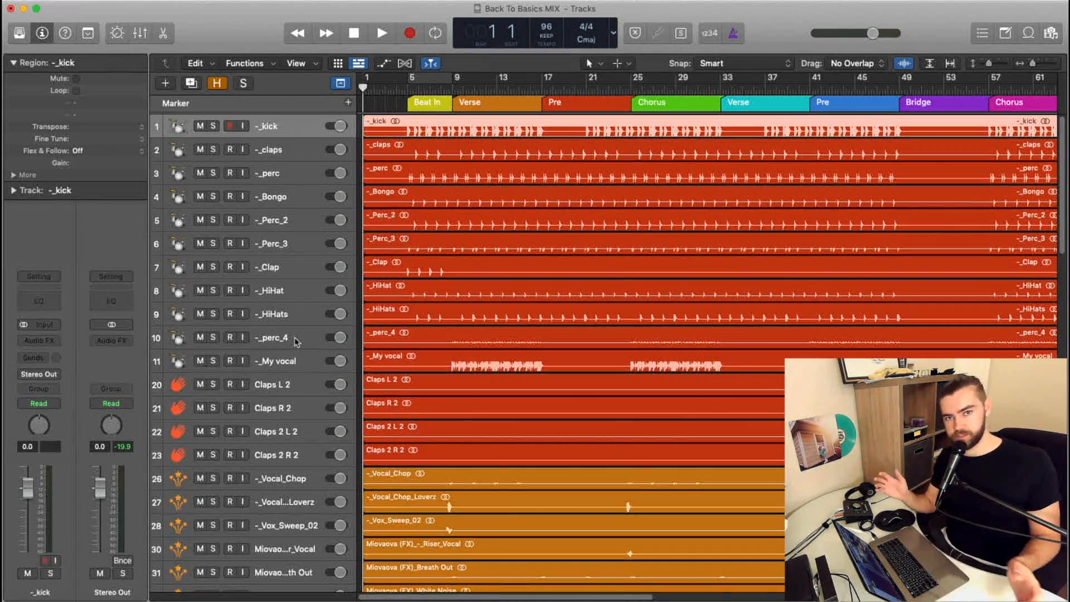
key(space)
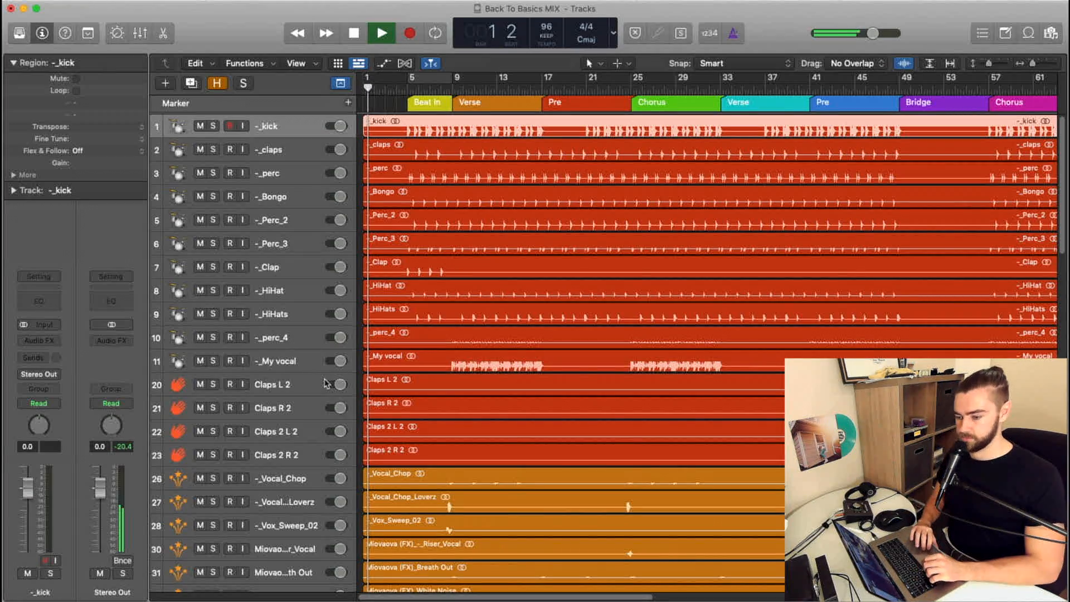
Lower the volume of the kick track to -1.5 dB while the song plays
scroll(313, 397, down, 5)
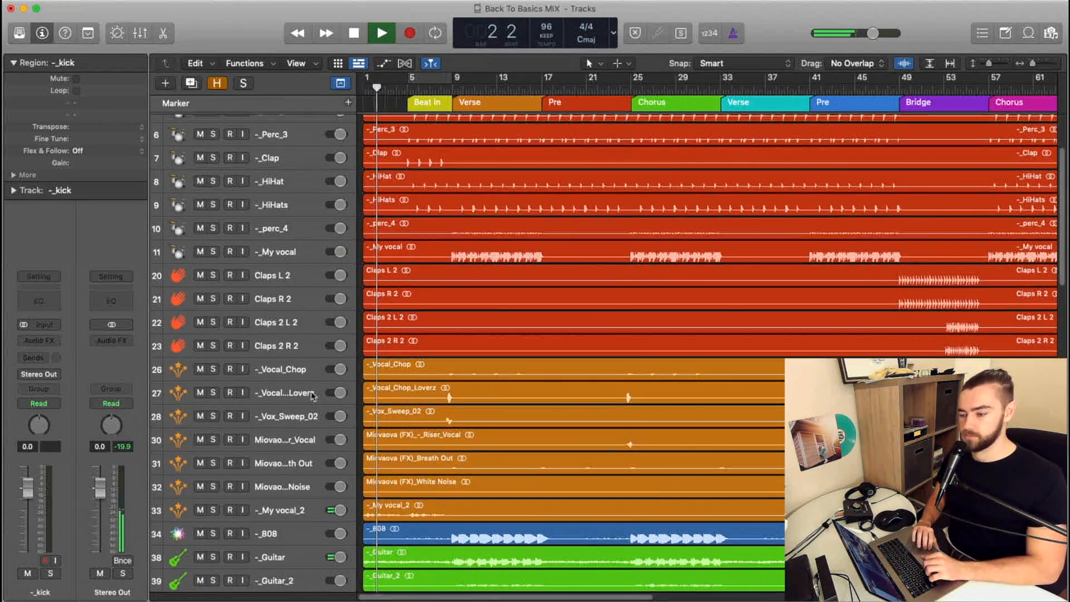
scroll(313, 396, down, 5)
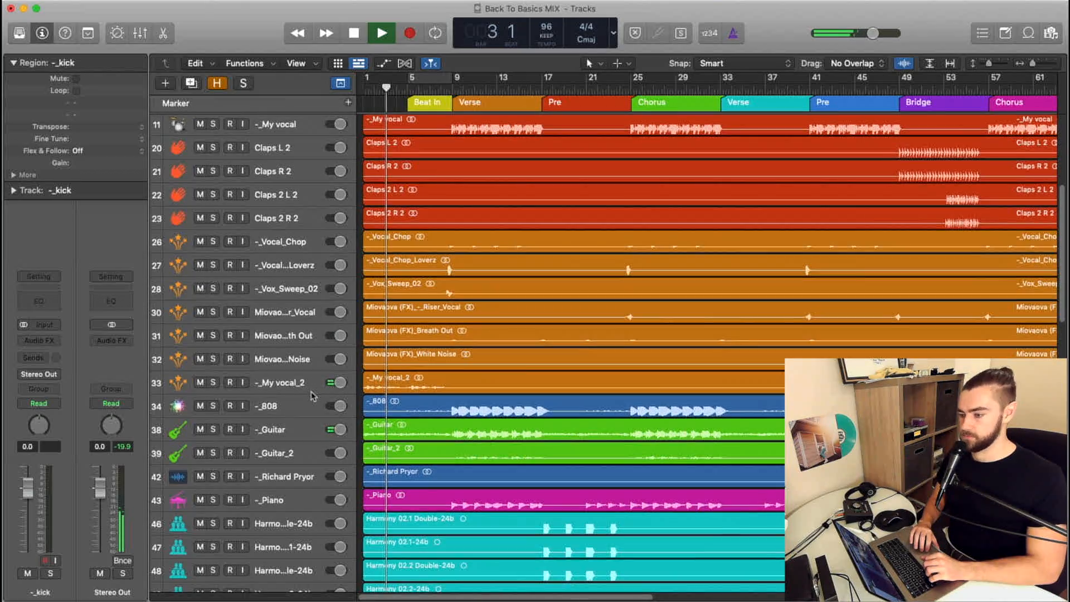
scroll(313, 396, up, 10)
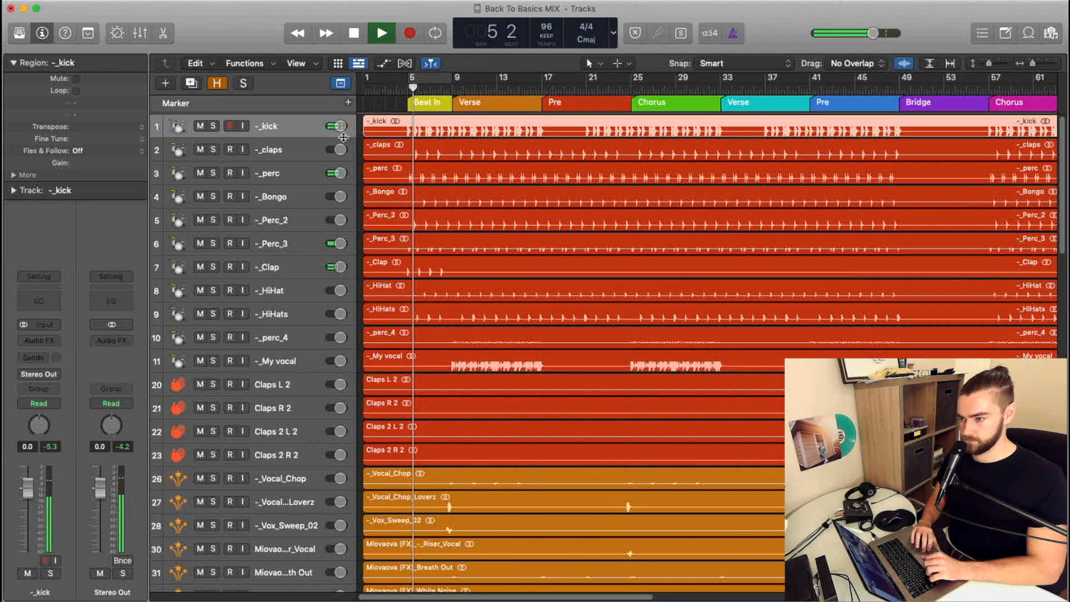
mouse_move(340, 124)
mouse_down()
mouse_move(345, 166)
mouse_move(340, 129)
mouse_up()
Lower the volume of the first guitar track (-_Guitar) slightly during playback
scroll(284, 325, down, 2)
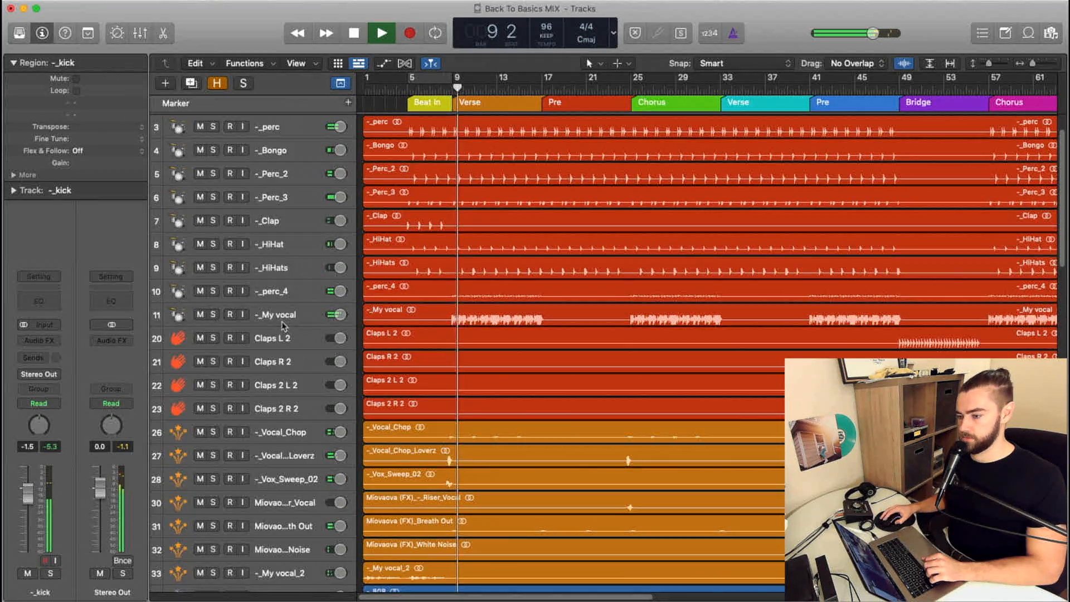
scroll(287, 326, down, 15)
scroll(295, 329, down, 4)
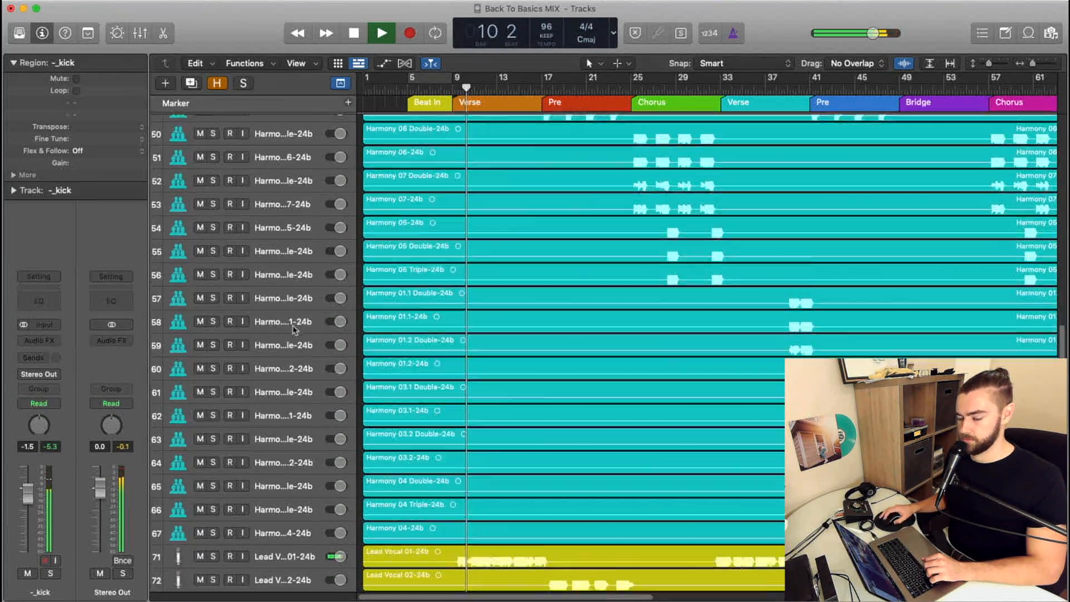
scroll(295, 330, up, 7)
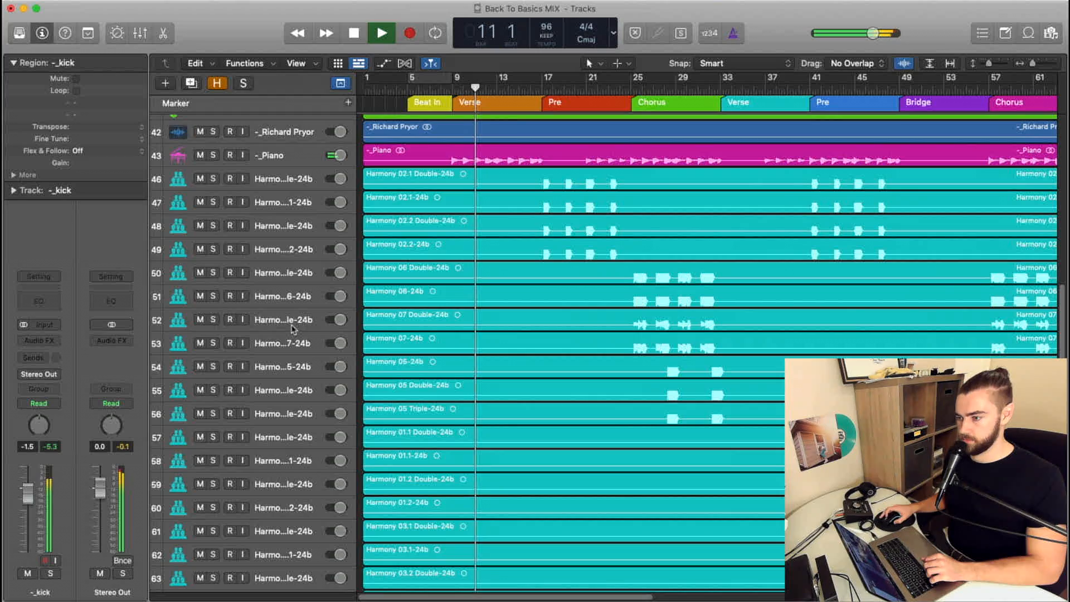
scroll(276, 183, up, 3)
scroll(273, 178, up, 2)
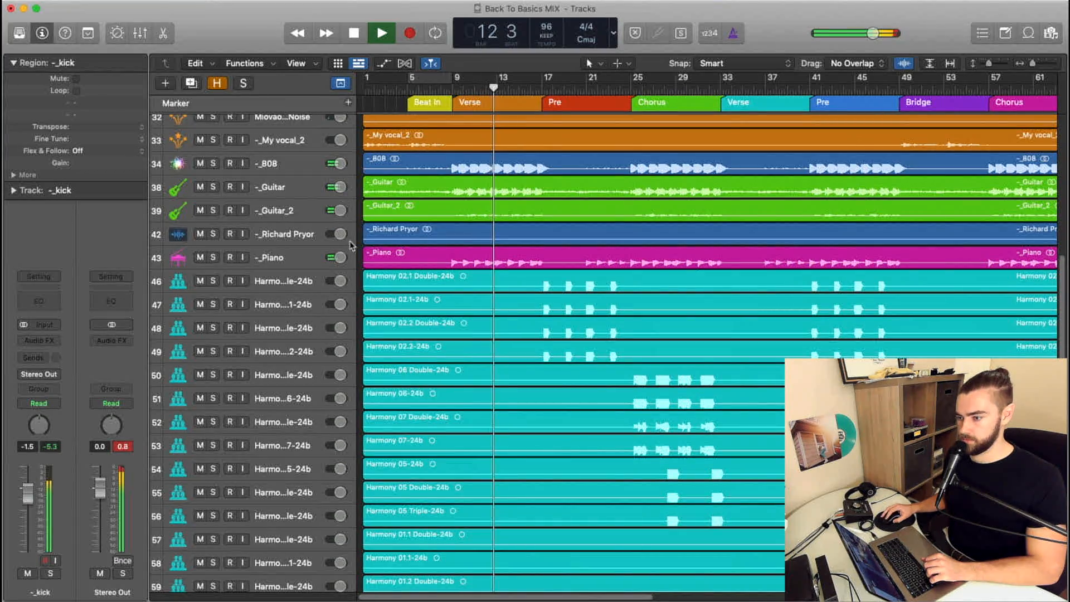
click(336, 187)
drag(336, 187, 336, 205)
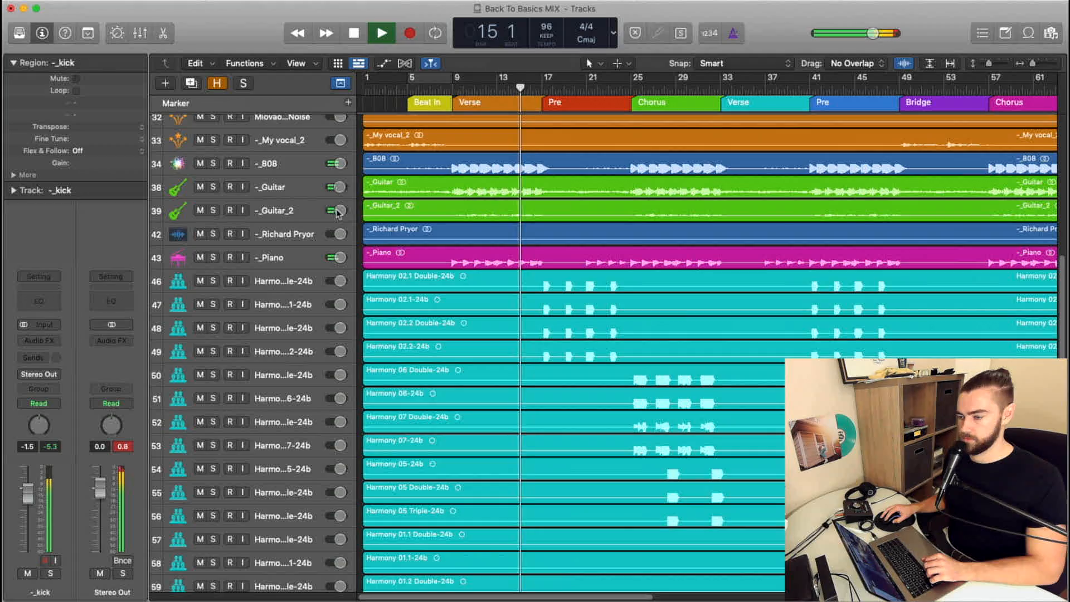
Select all the harmony tracks, 46 through 67, and lower their volume together to -14.0 dB
scroll(337, 212, up, 5)
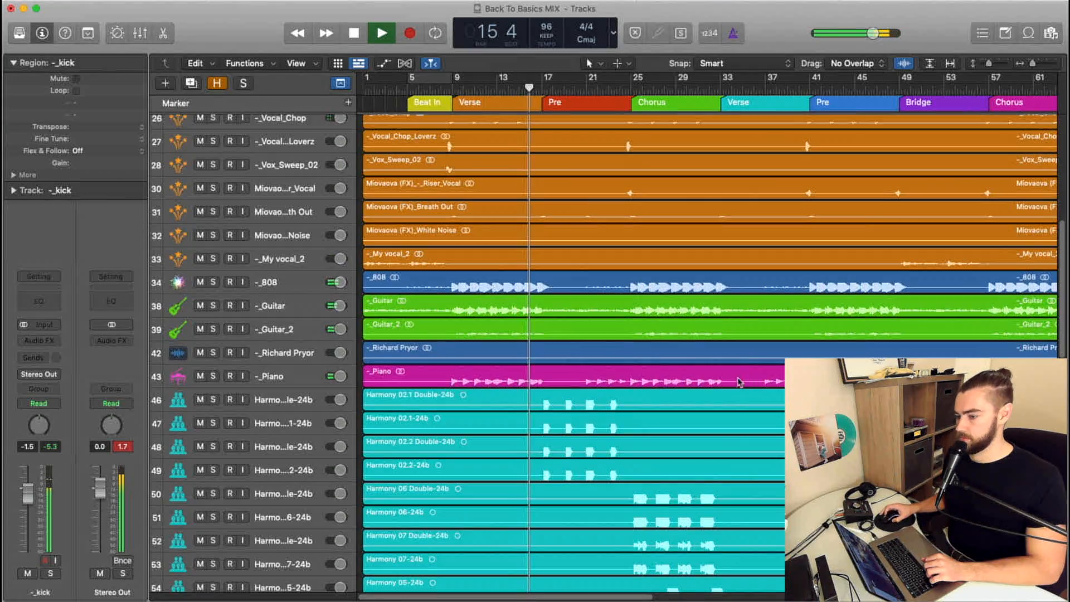
scroll(438, 286, down, 6)
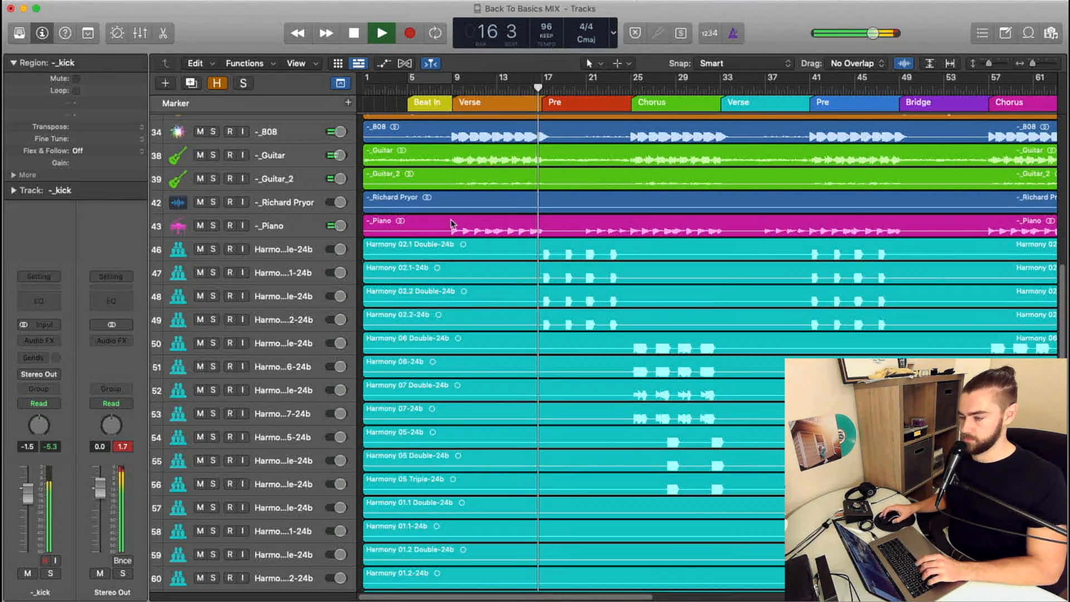
click(285, 249)
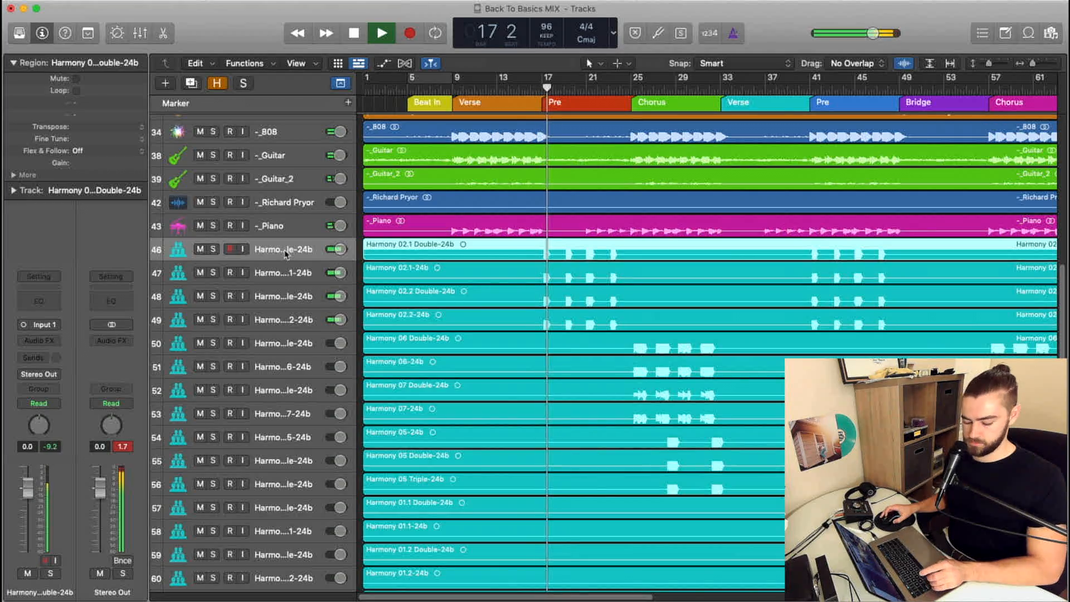
scroll(274, 340, down, 10)
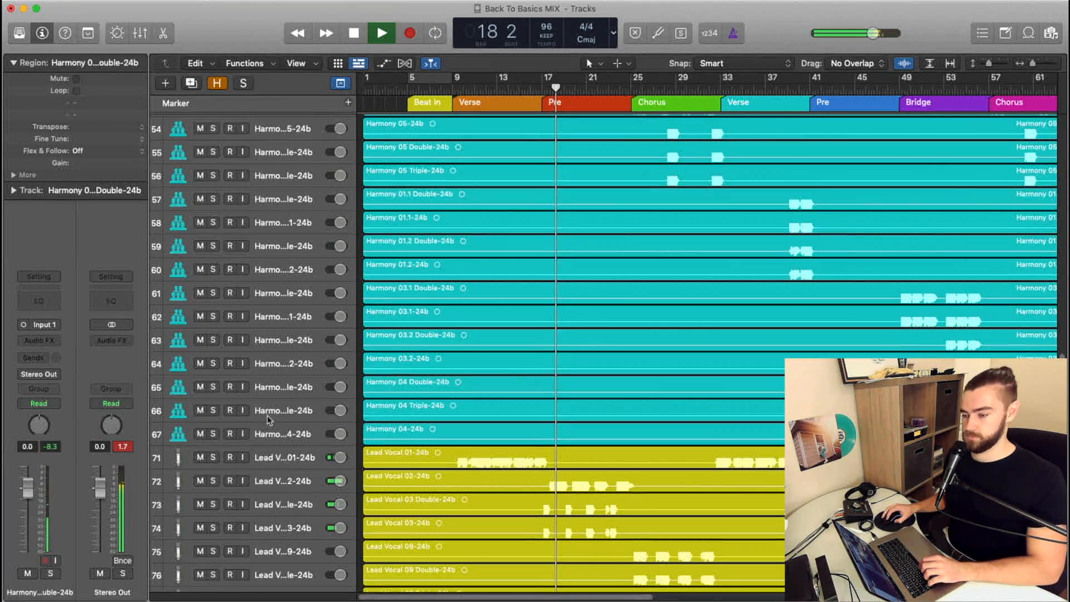
shift+click(273, 434)
drag(336, 437, 277, 445)
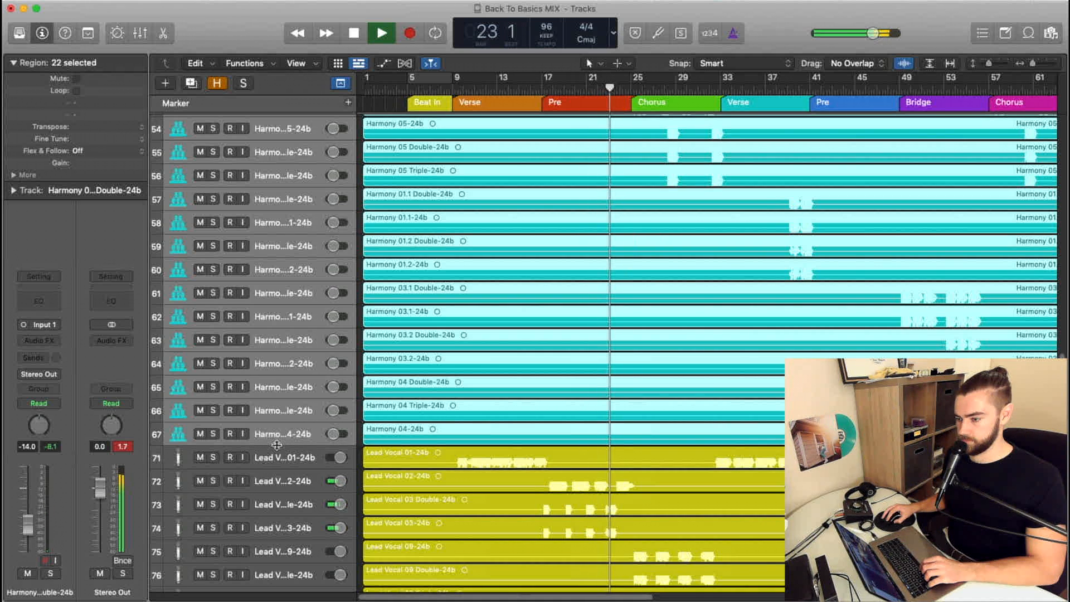
Select the lead vocal tracks 73 through 85, leaving out 86 and 87, and lower their volume together to -9.4 dB
scroll(355, 365, down, 8)
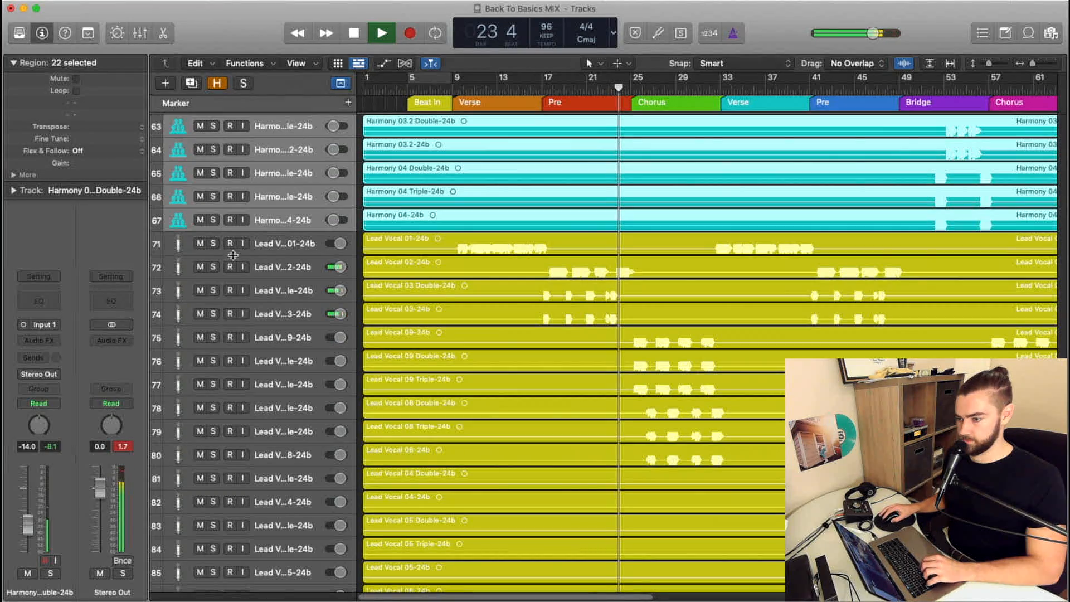
scroll(292, 308, down, 2)
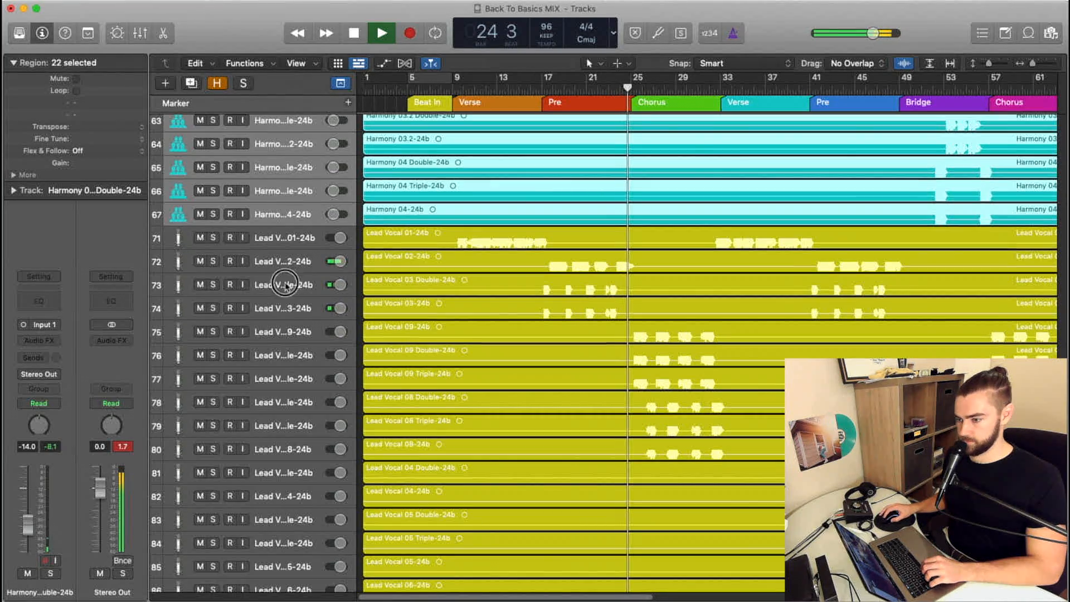
click(287, 284)
scroll(293, 444, down, 3)
scroll(295, 445, down, 3)
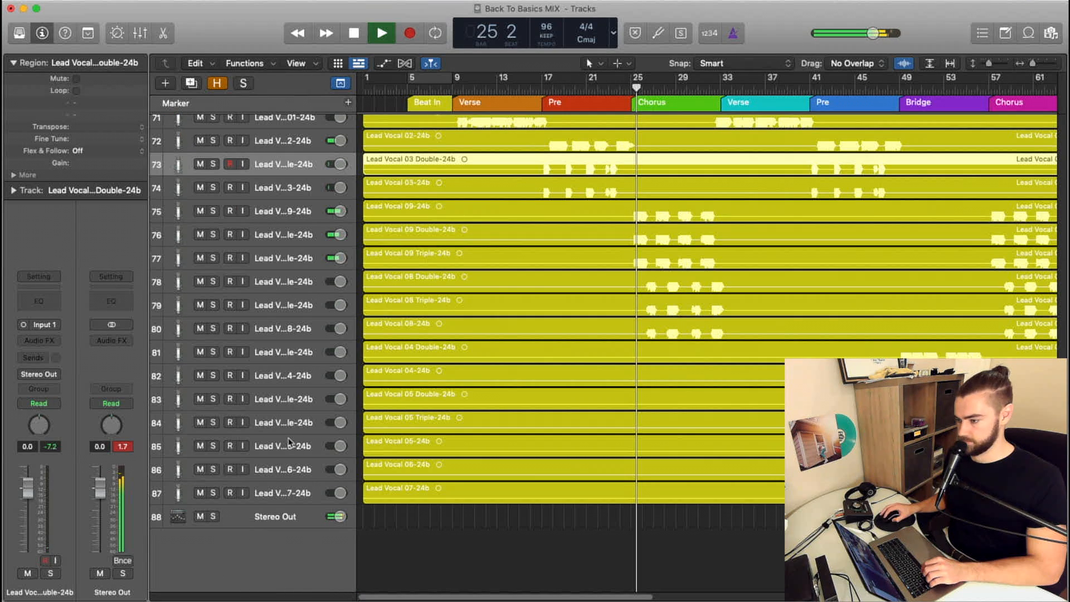
shift+click(286, 493)
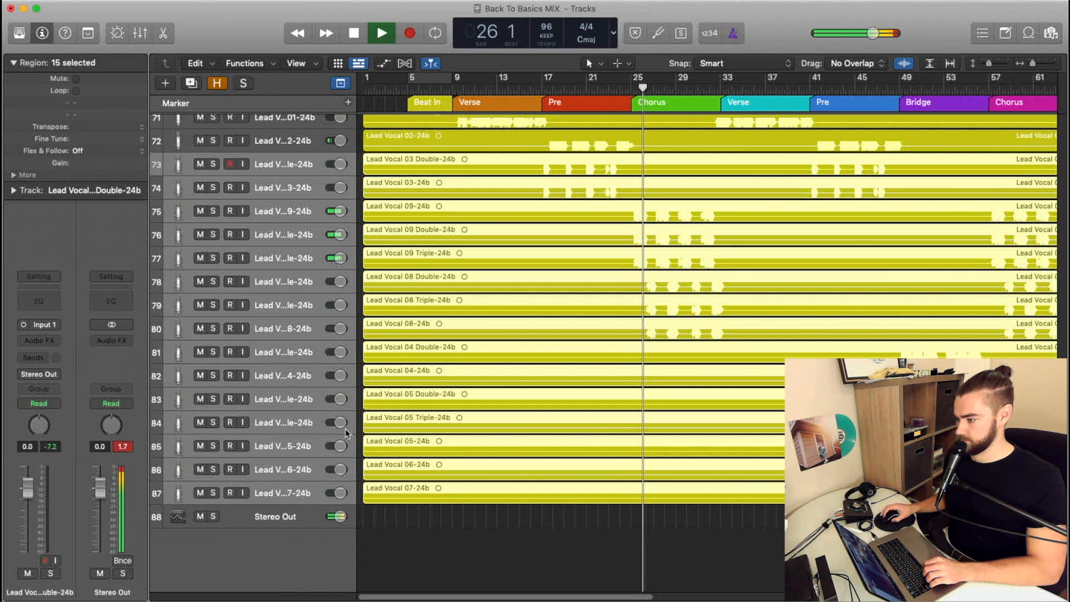
super+click(282, 470)
super+click(282, 494)
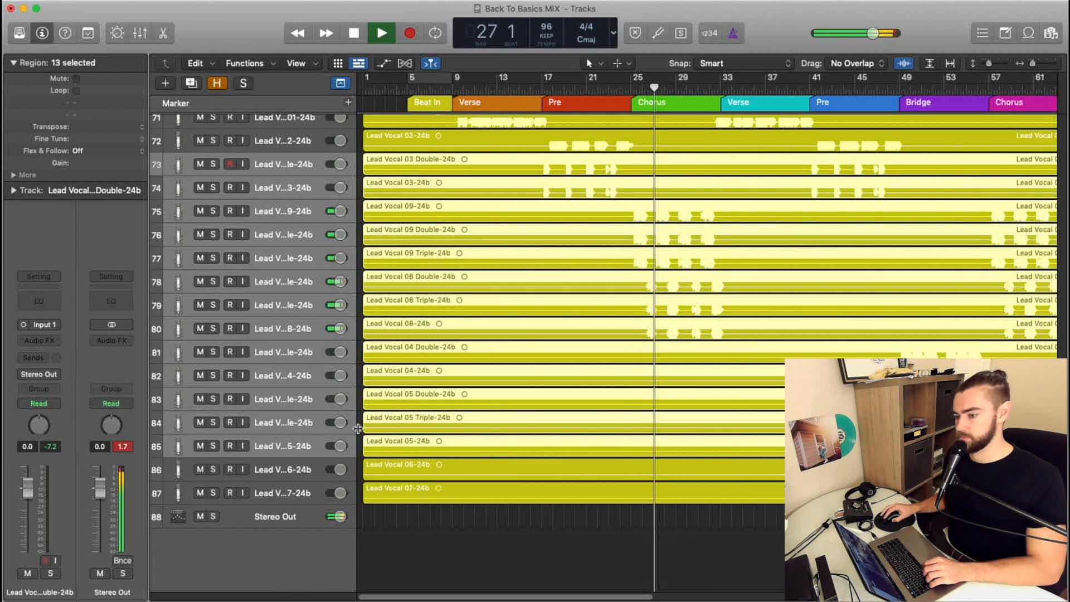
drag(336, 422, 290, 433)
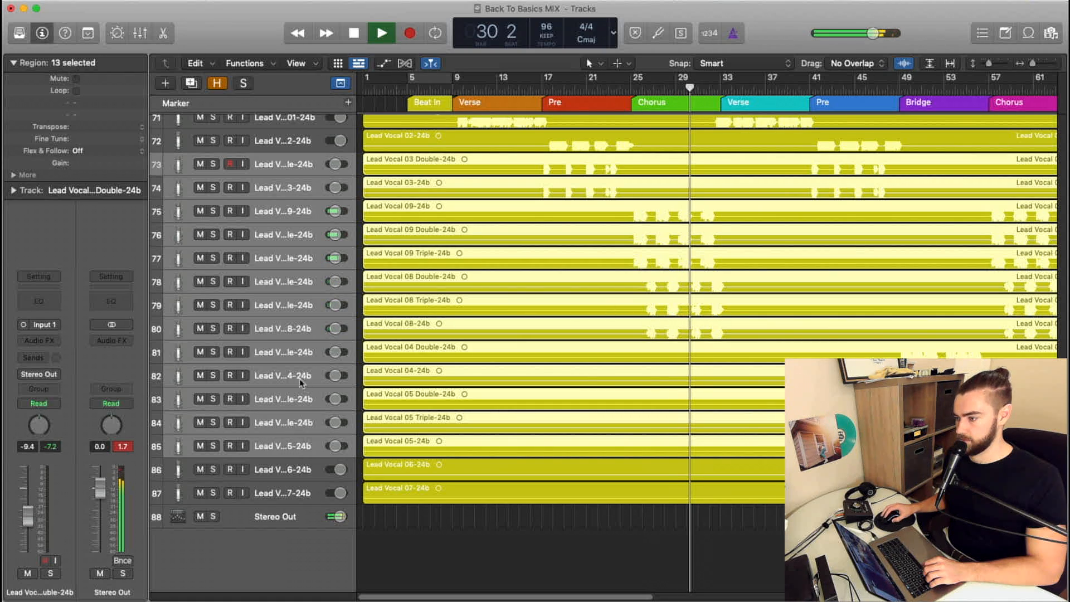
Lower the volume of the Lead Vocal 01 track to -0.8 dB while the song plays
scroll(291, 348, up, 4)
scroll(290, 347, up, 7)
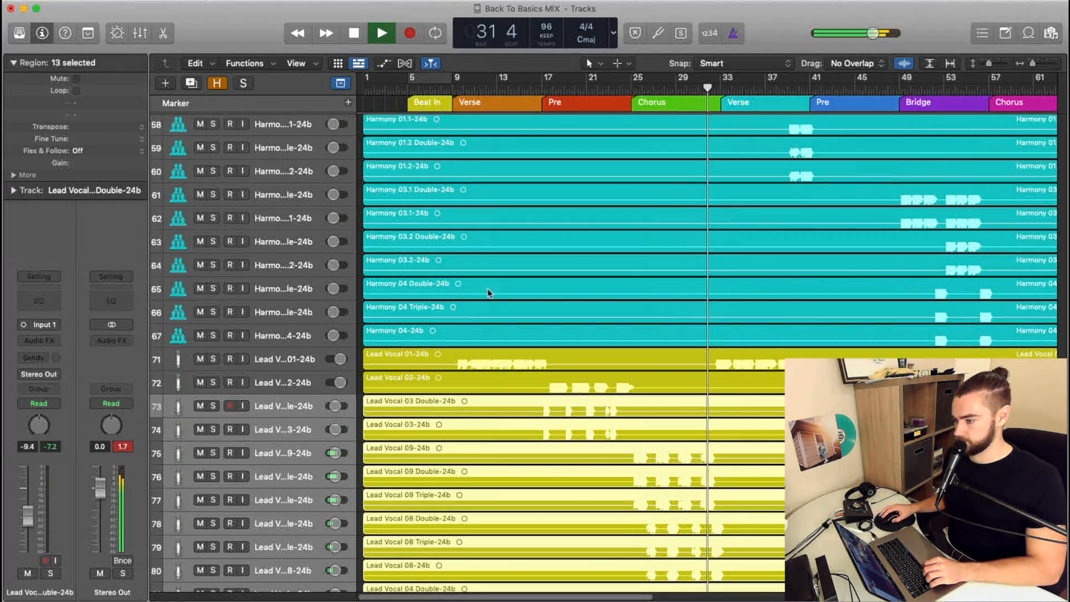
scroll(318, 282, up, 5)
scroll(291, 270, up, 5)
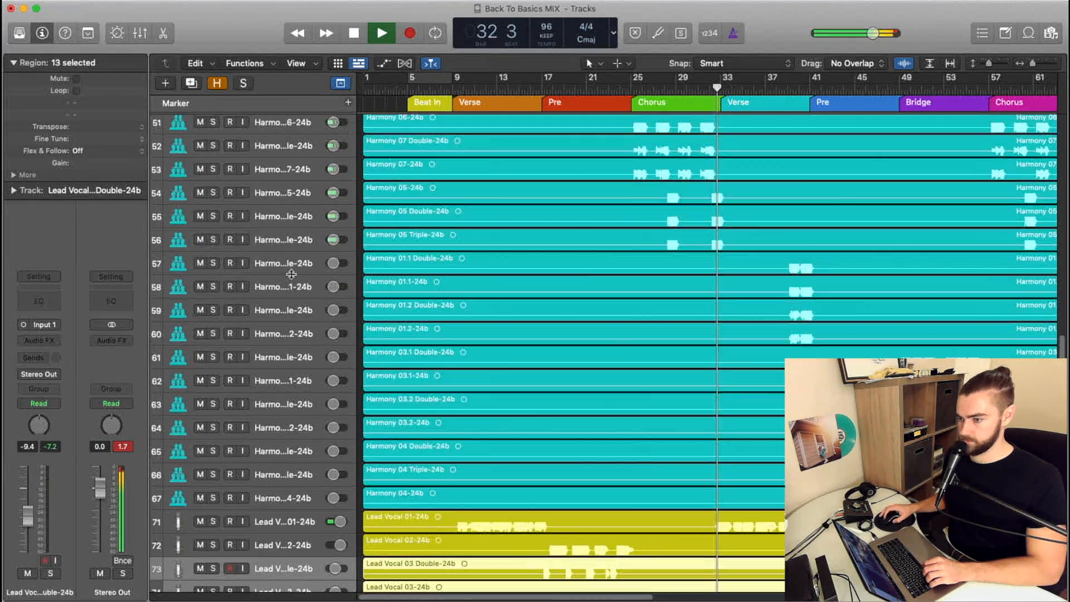
scroll(290, 273, down, 6)
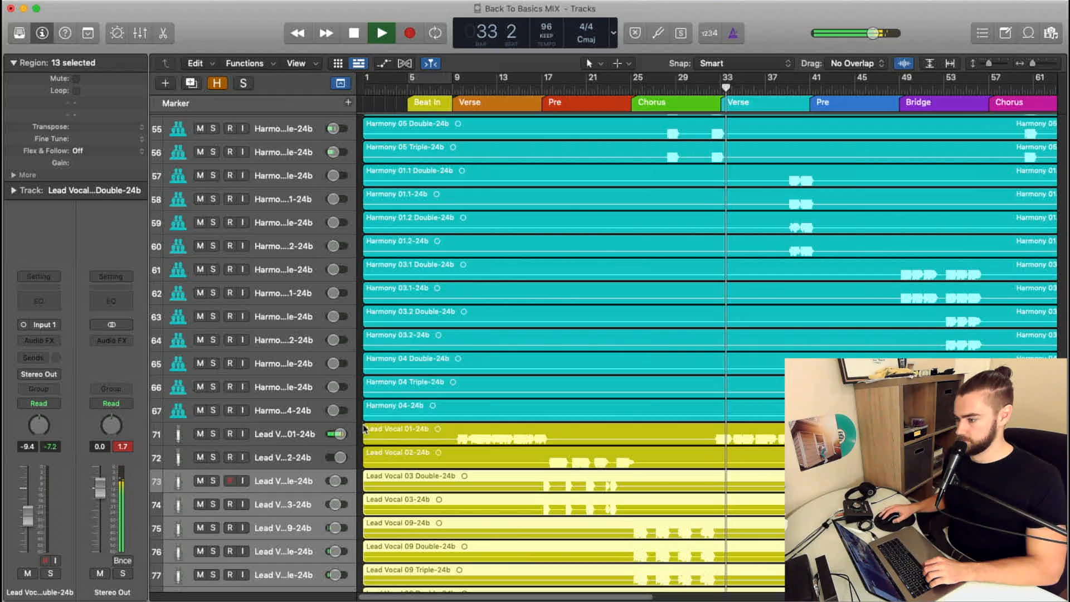
click(337, 434)
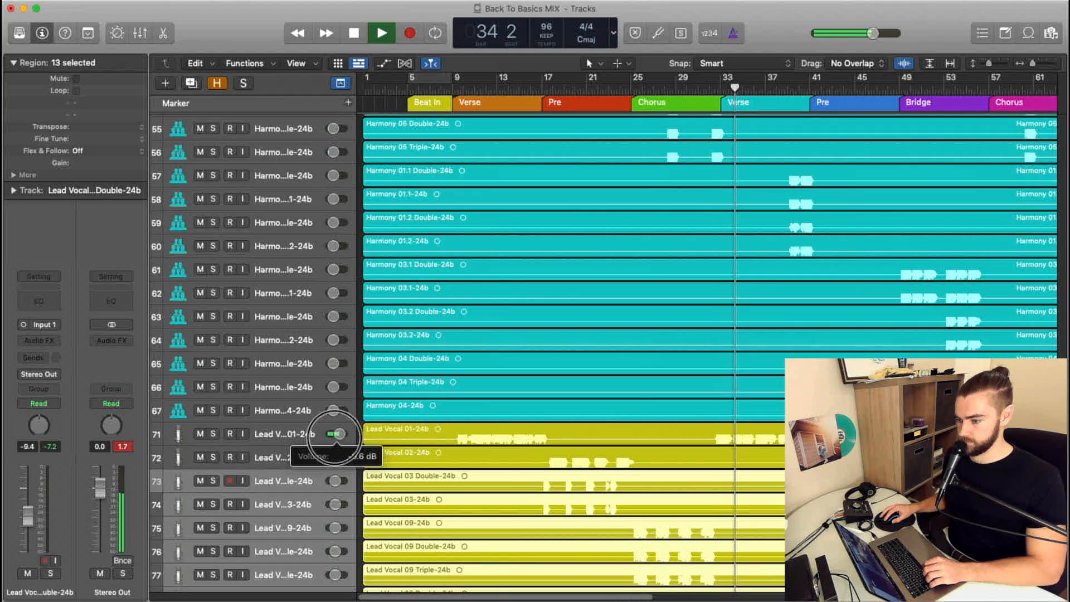
Stop playback and review the volume levels of the harmony and lead vocal tracks
scroll(504, 273, up, 7)
scroll(490, 290, up, 10)
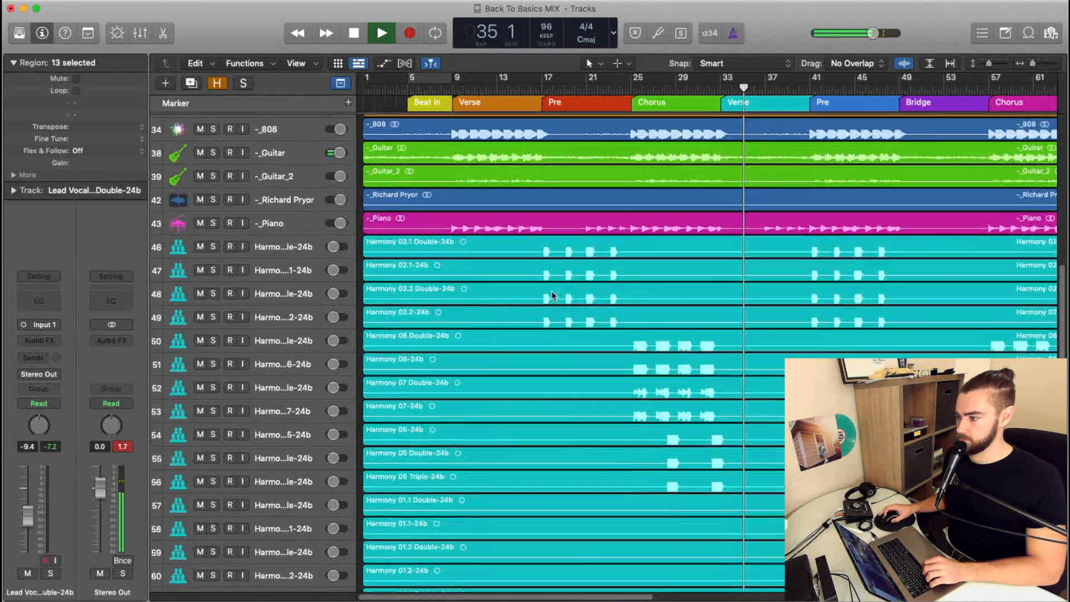
key(space)
scroll(457, 323, down, 5)
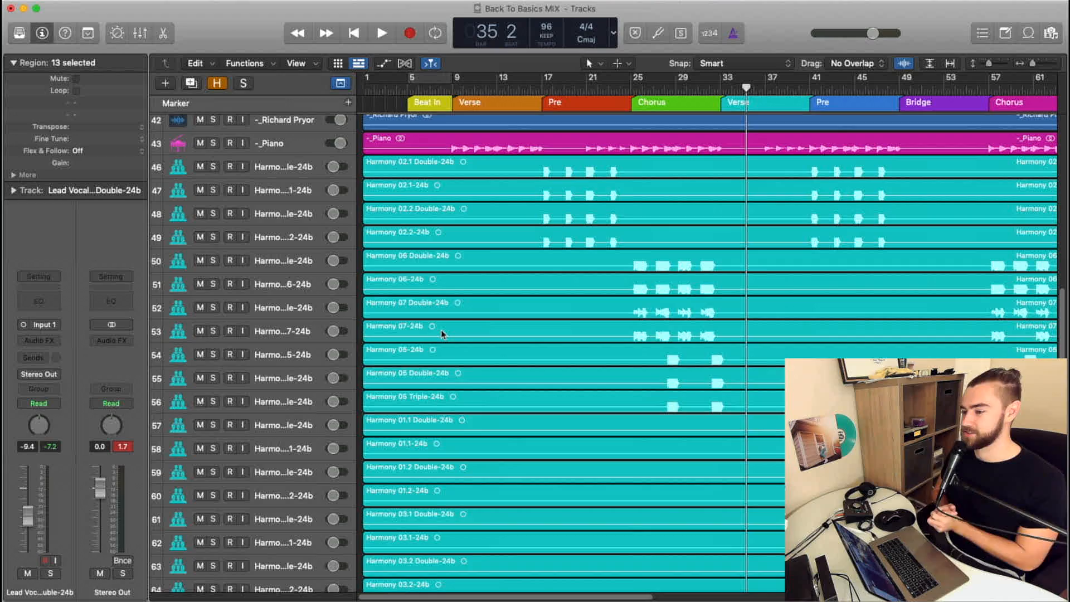
scroll(613, 305, down, 1)
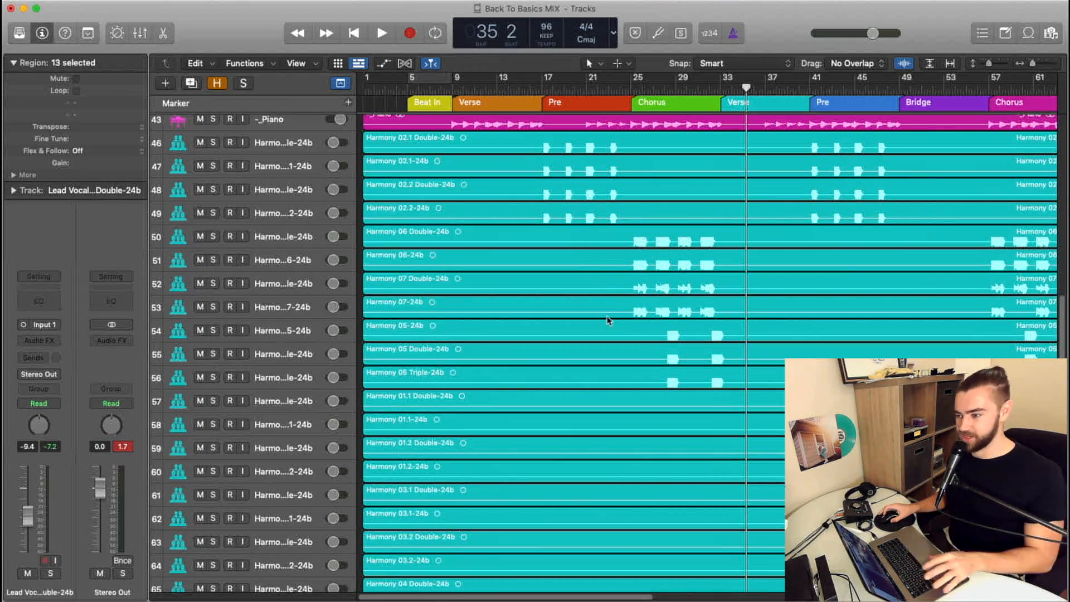
scroll(608, 320, down, 1)
scroll(626, 320, down, 2)
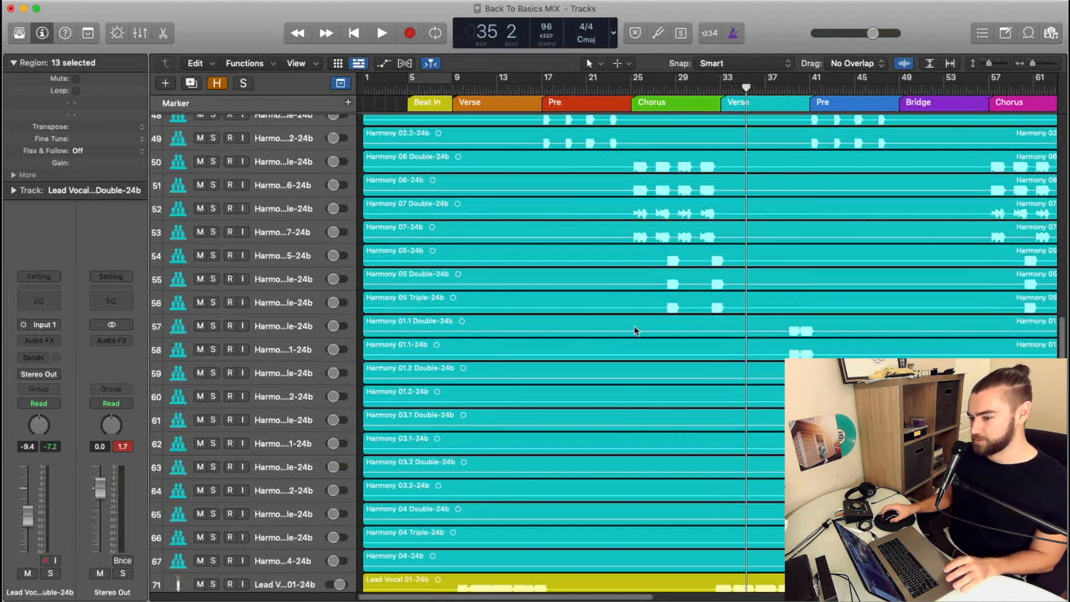
scroll(629, 329, down, 1)
scroll(655, 376, down, 1)
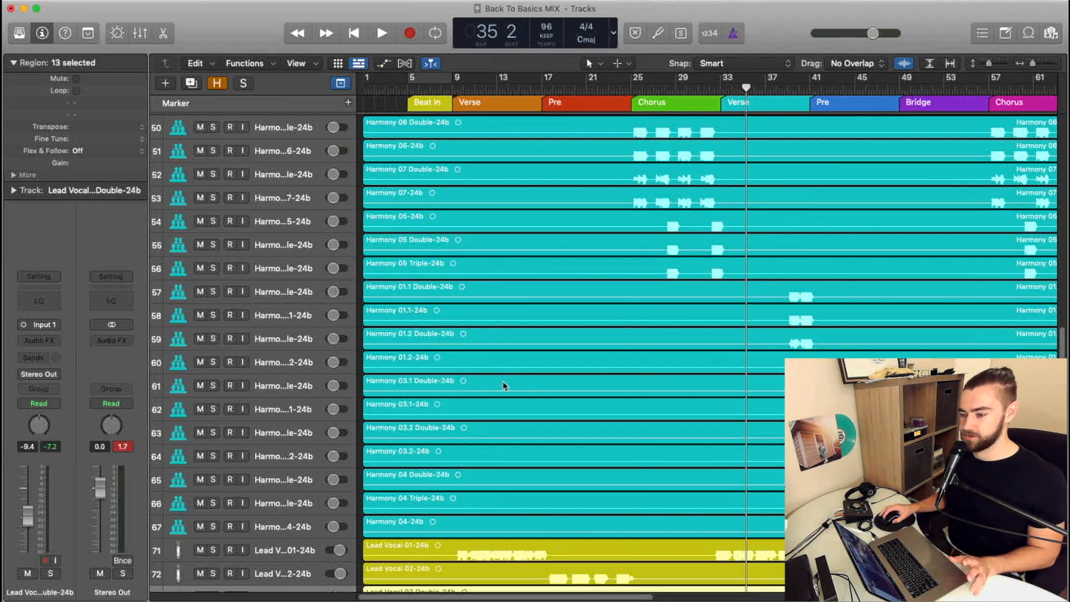
scroll(593, 360, up, 4)
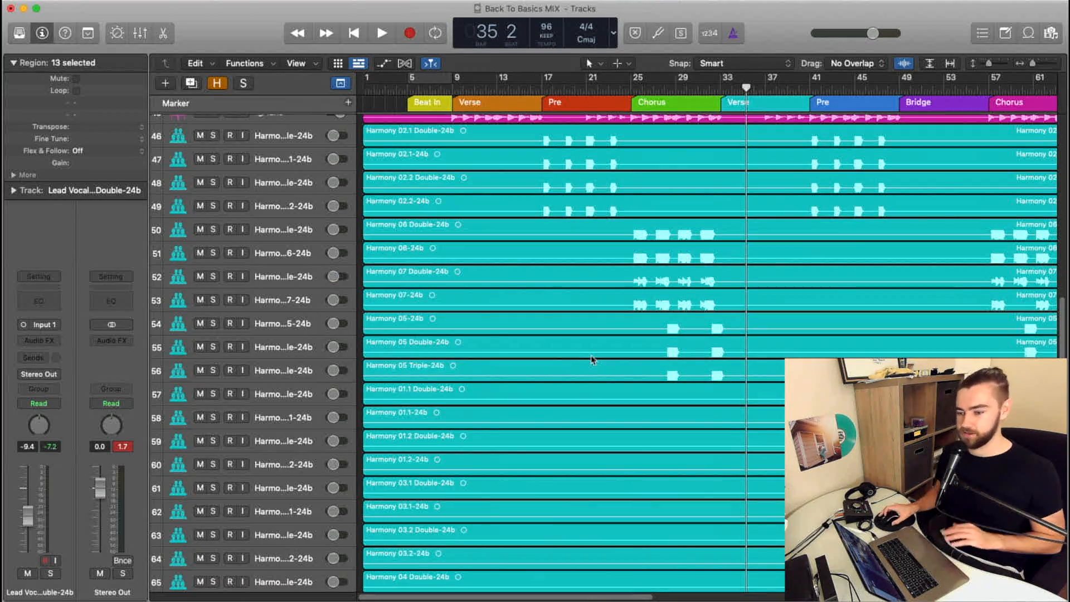
scroll(593, 359, down, 20)
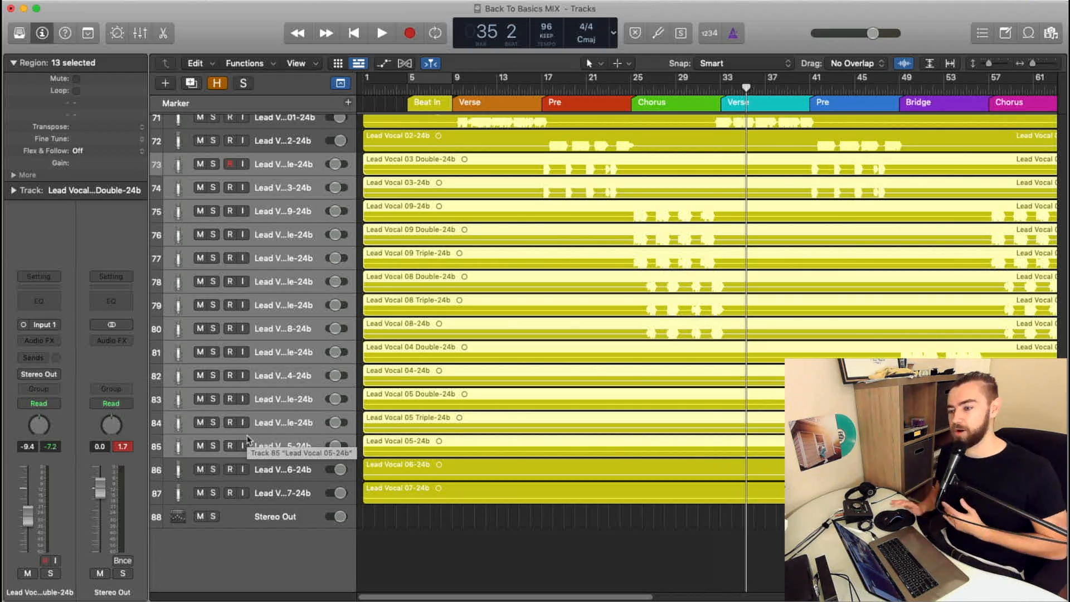
scroll(248, 441, up, 20)
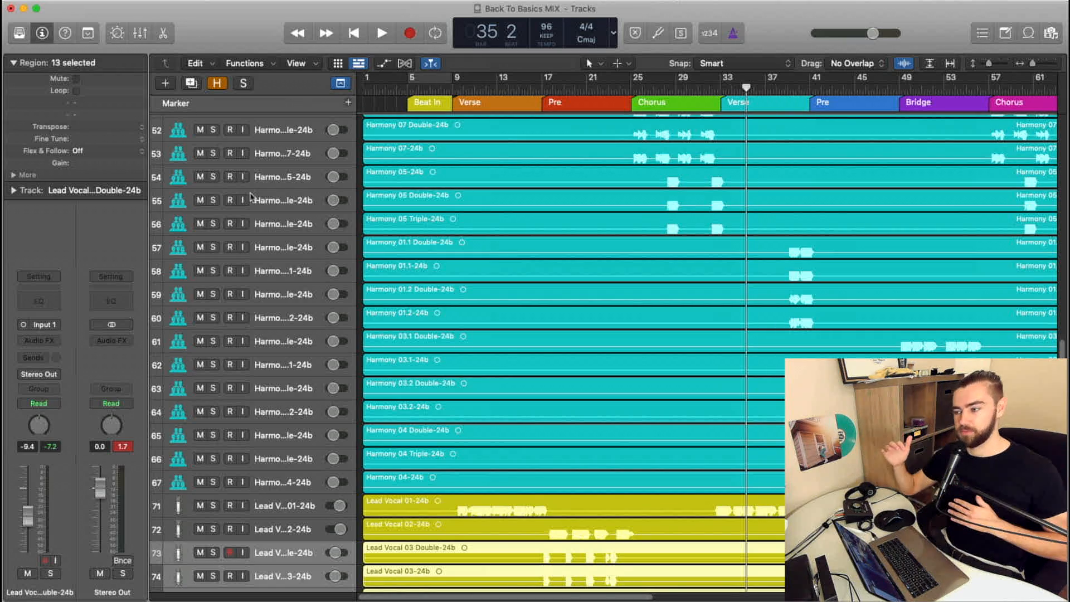
scroll(262, 196, up, 7)
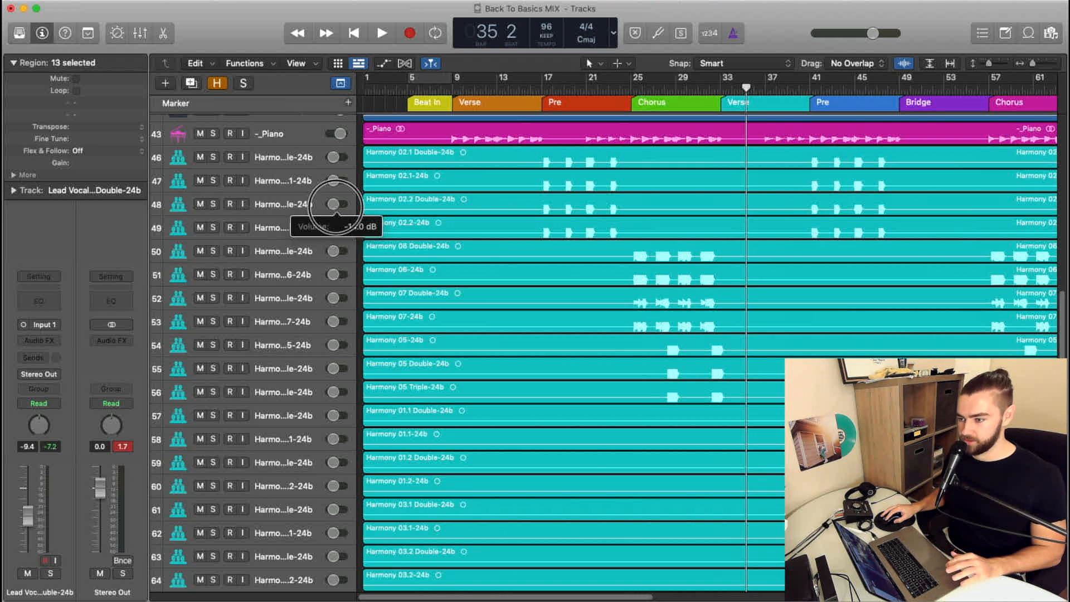
Inspect the fader levels of the instrument and harmony tracks in the mixer, then hide it
scroll(479, 245, up, 10)
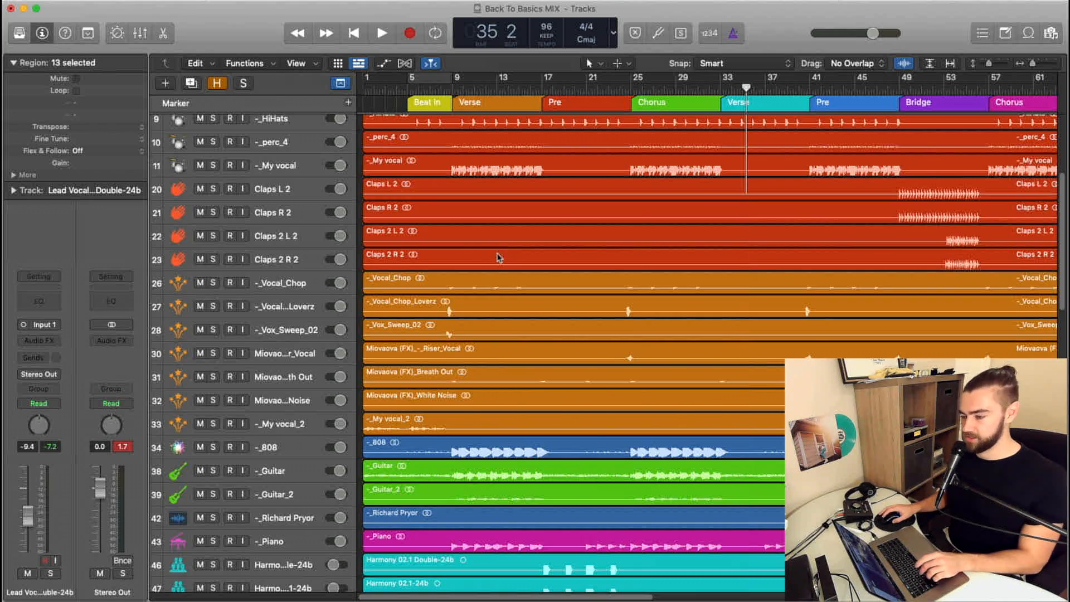
key(x)
scroll(541, 385, left, 10)
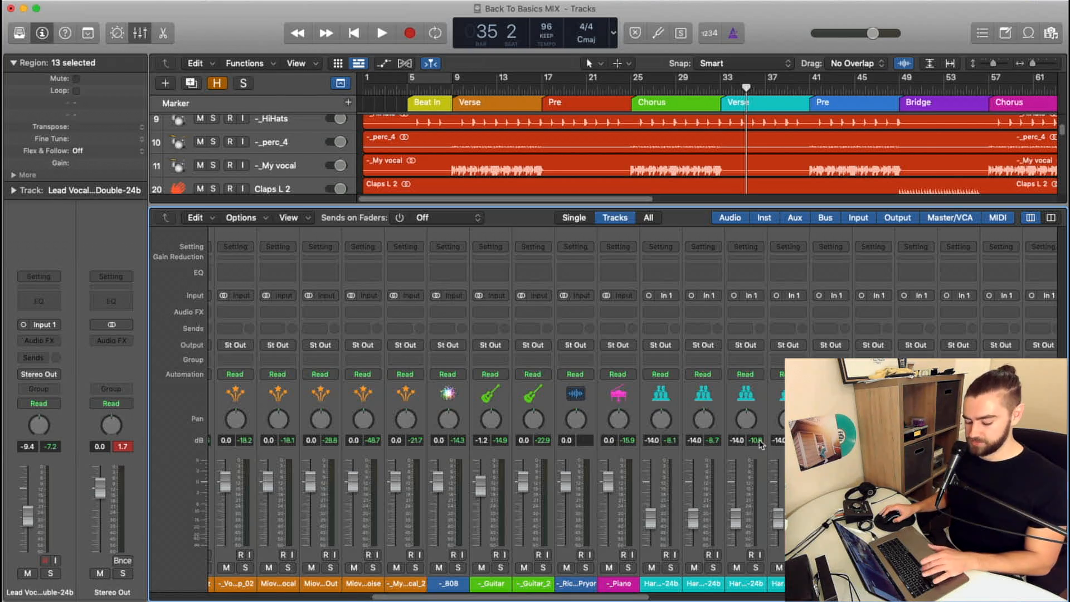
key(x)
Try raising the kick region's gain to +4.3 dB and reset it to its default
scroll(370, 252, up, 5)
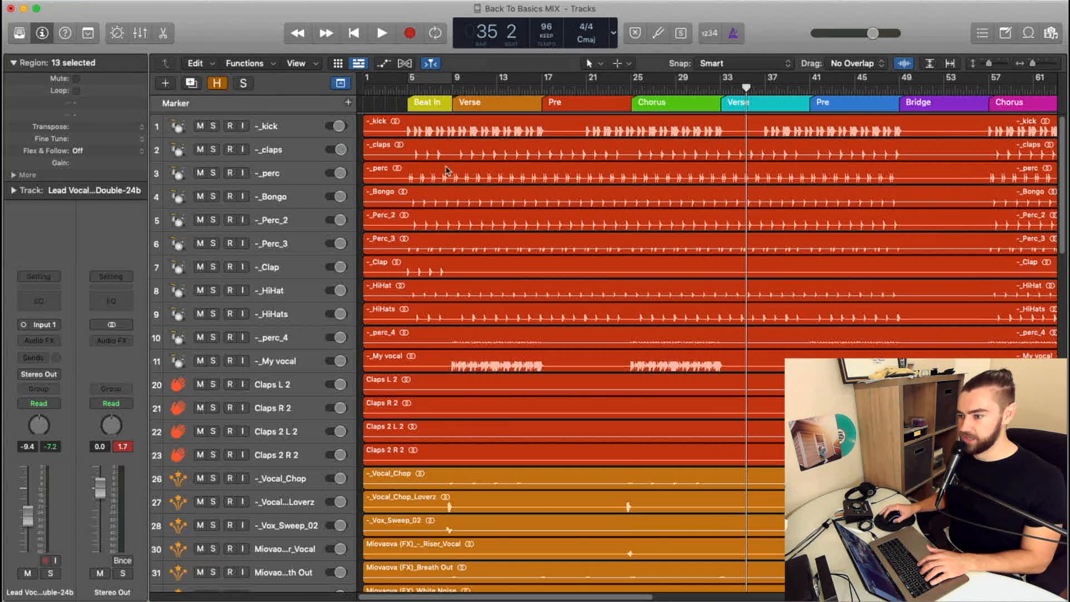
click(432, 133)
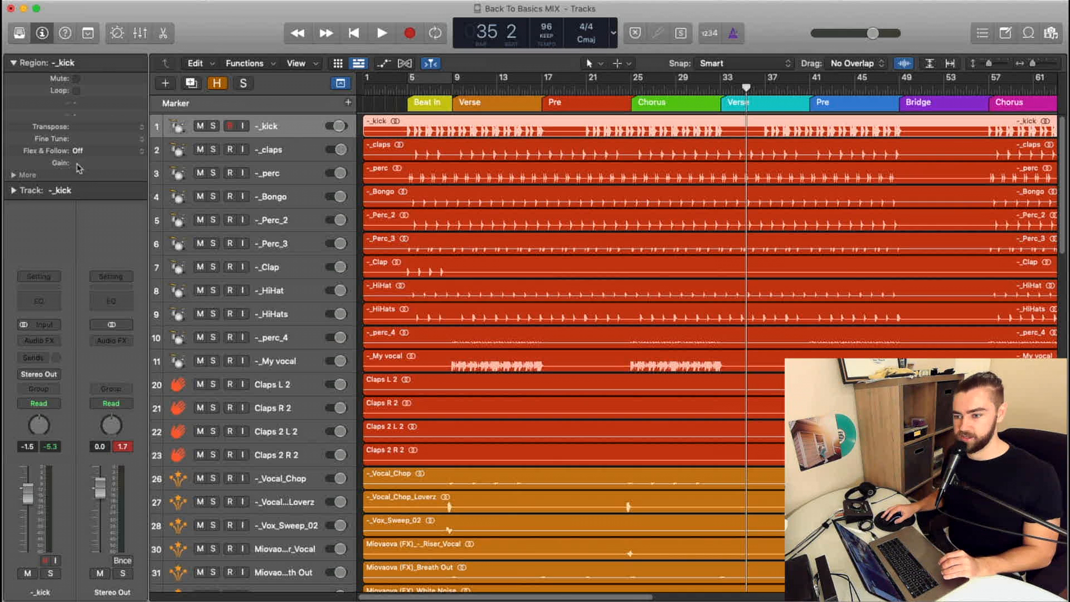
drag(79, 167, 78, 143)
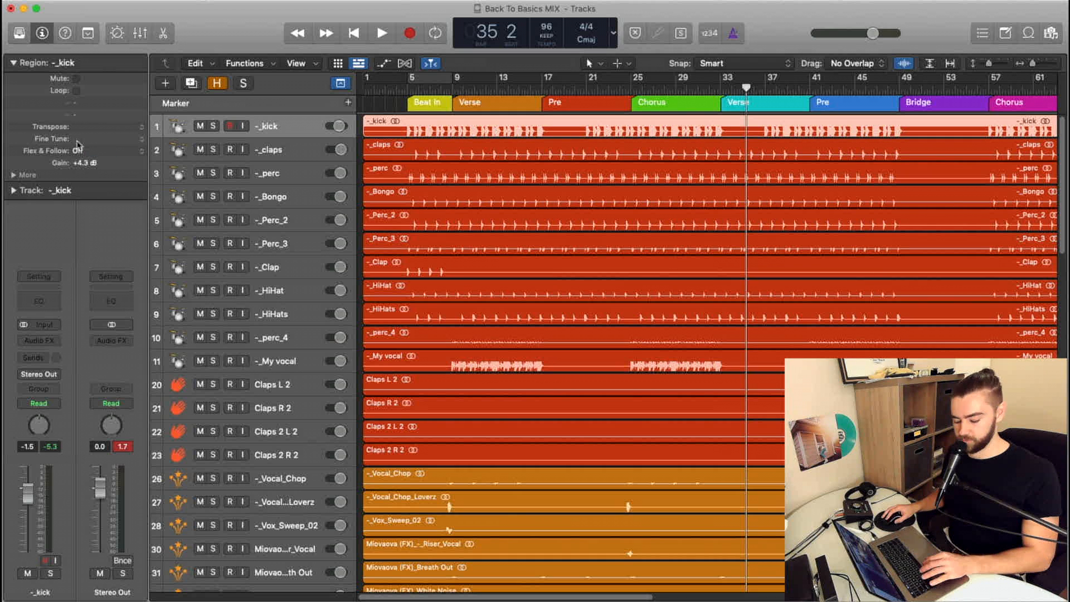
alt+click(80, 163)
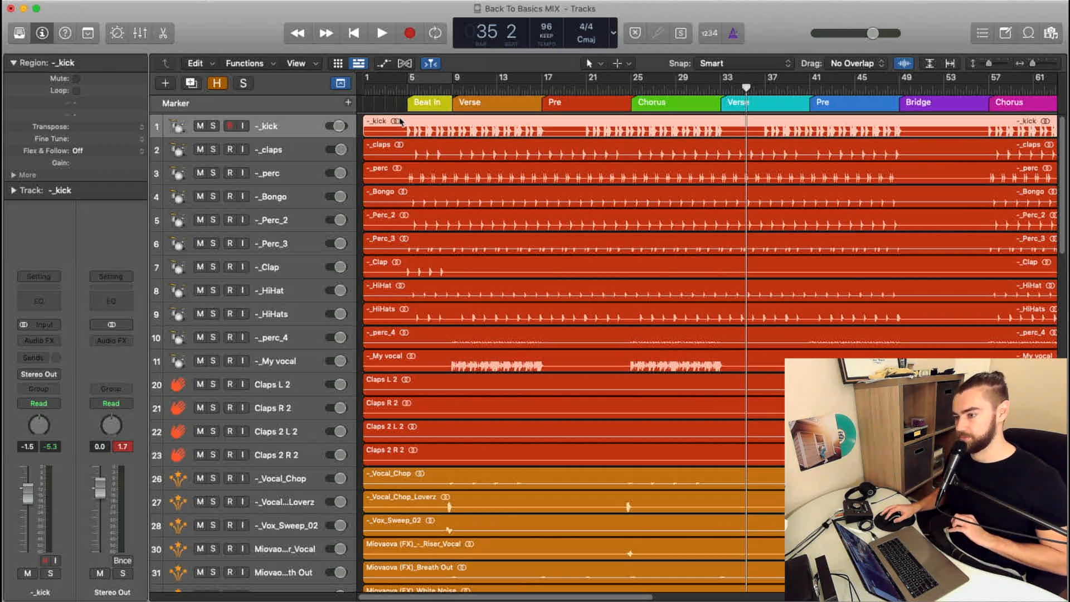
Reset the volume of harmony tracks 46 through 67 to 0.0 dB and set their regions' gain to -14.0 dB instead
scroll(538, 264, down, 15)
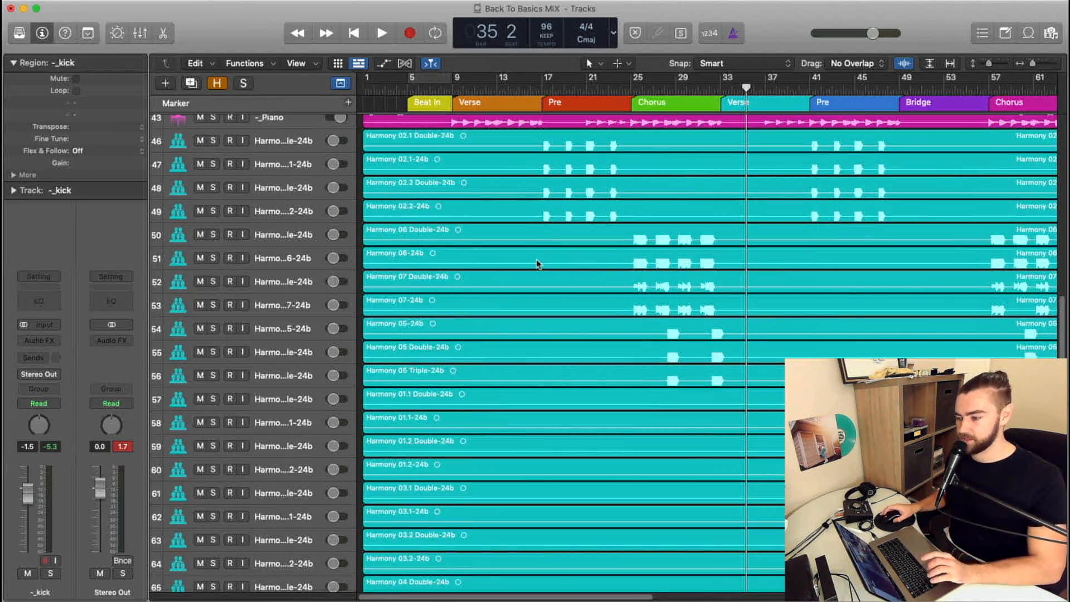
click(288, 146)
scroll(269, 500, down, 2)
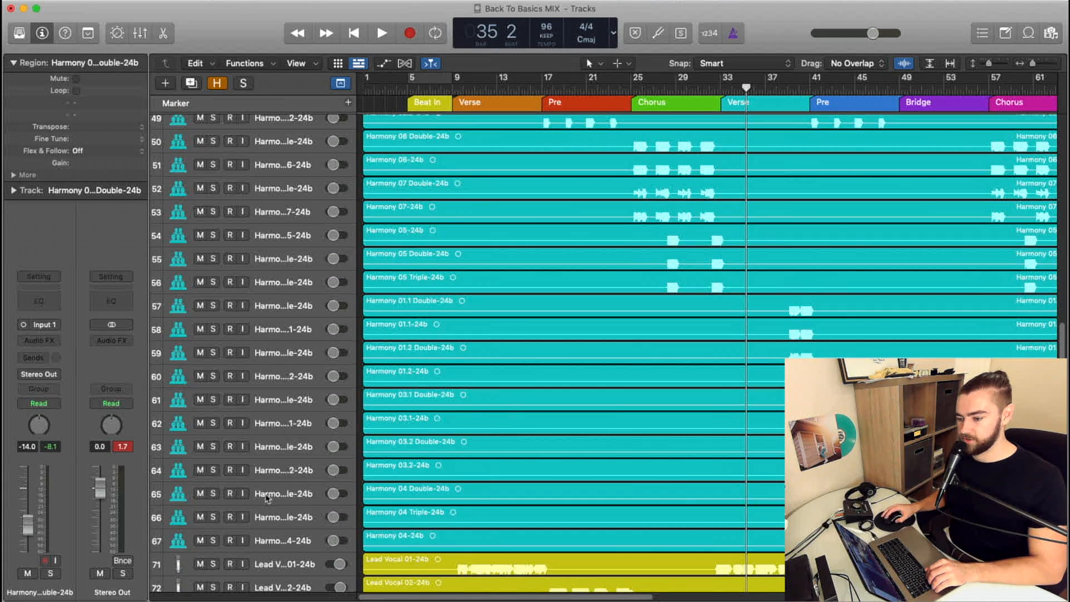
shift+click(308, 539)
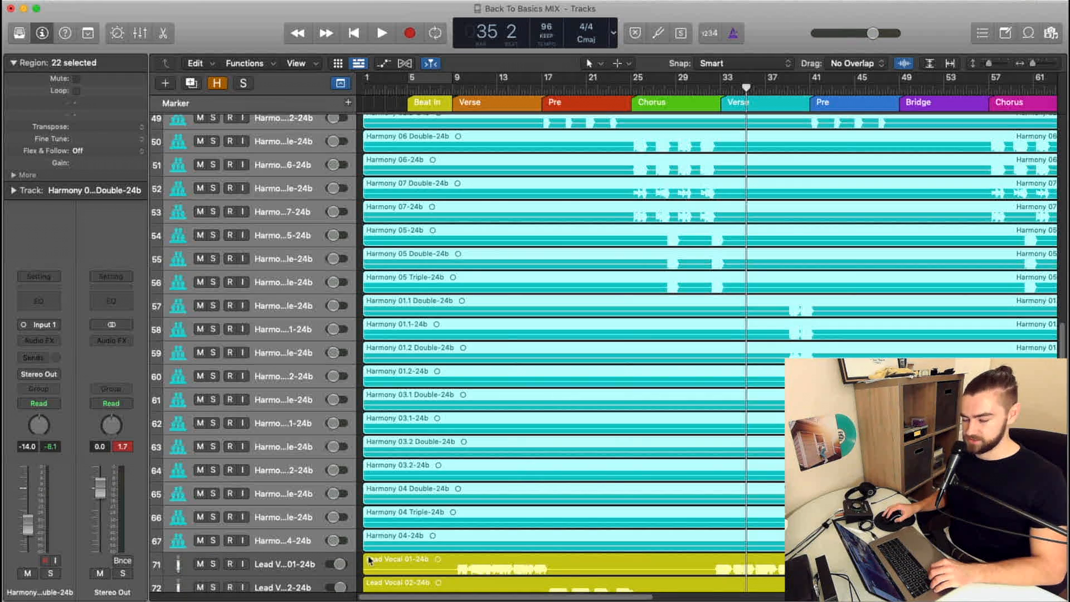
alt+click(336, 540)
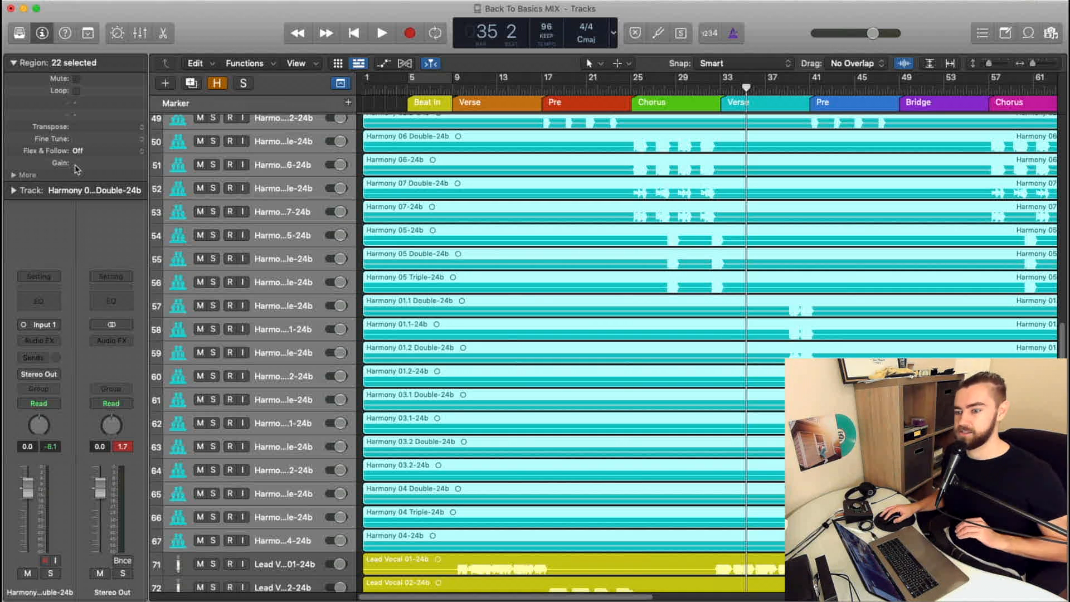
drag(76, 168, 56, 413)
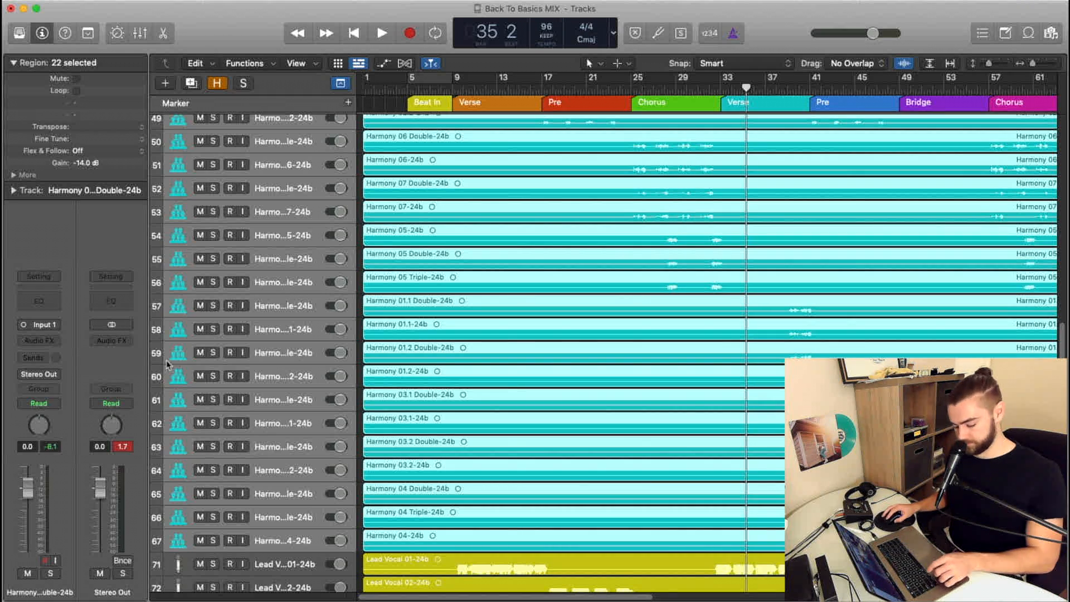
Select lead vocal tracks 73 through 85 in the mixer, reset their volume to 0.0 dB and hide the mixer
key(x)
scroll(689, 436, left, 3)
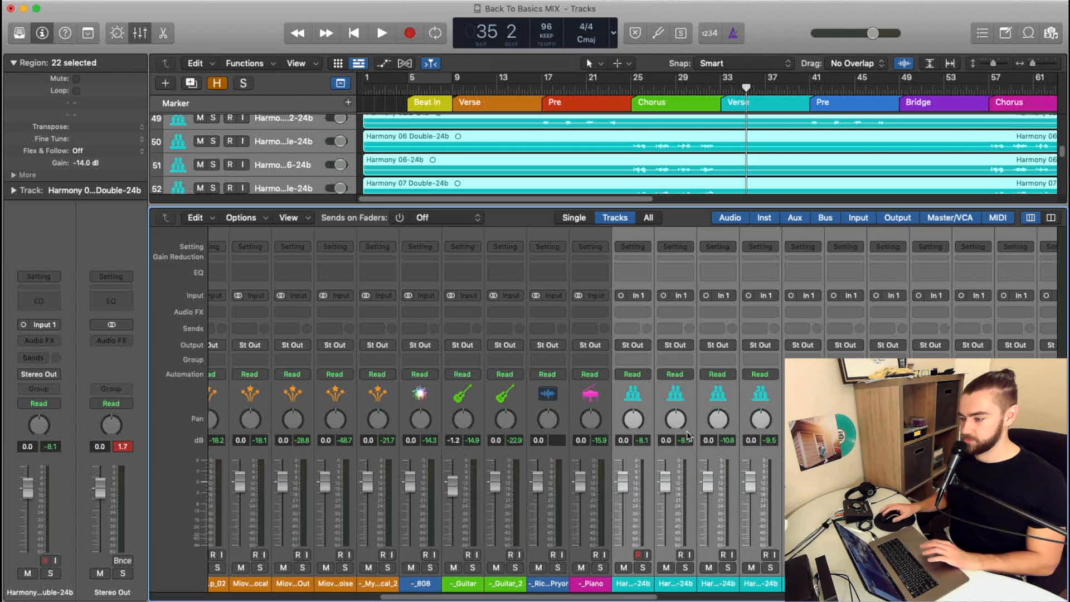
scroll(689, 437, right, 10)
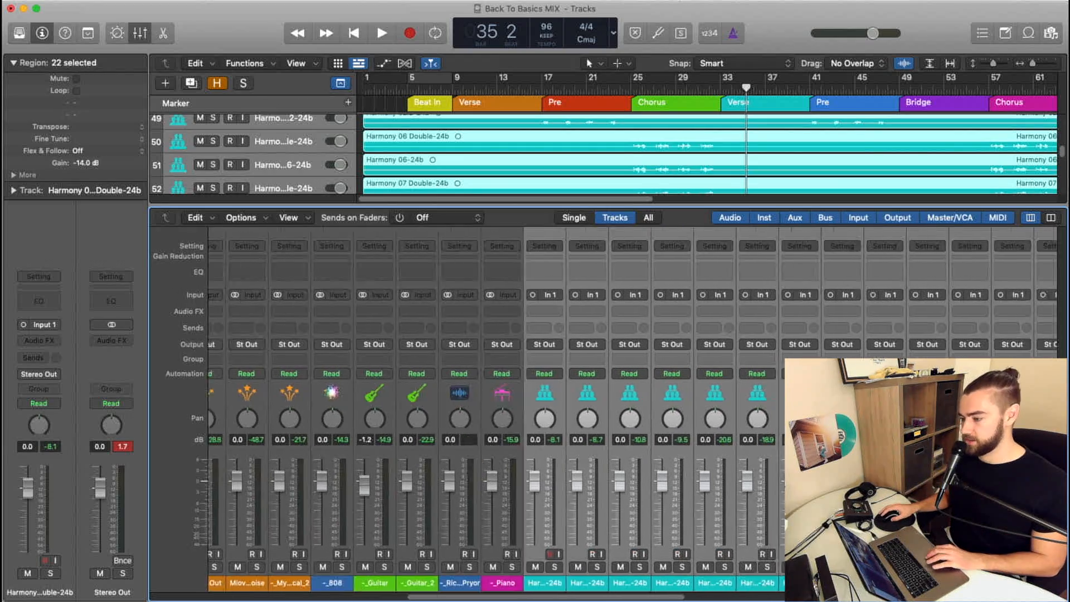
scroll(452, 457, right, 10)
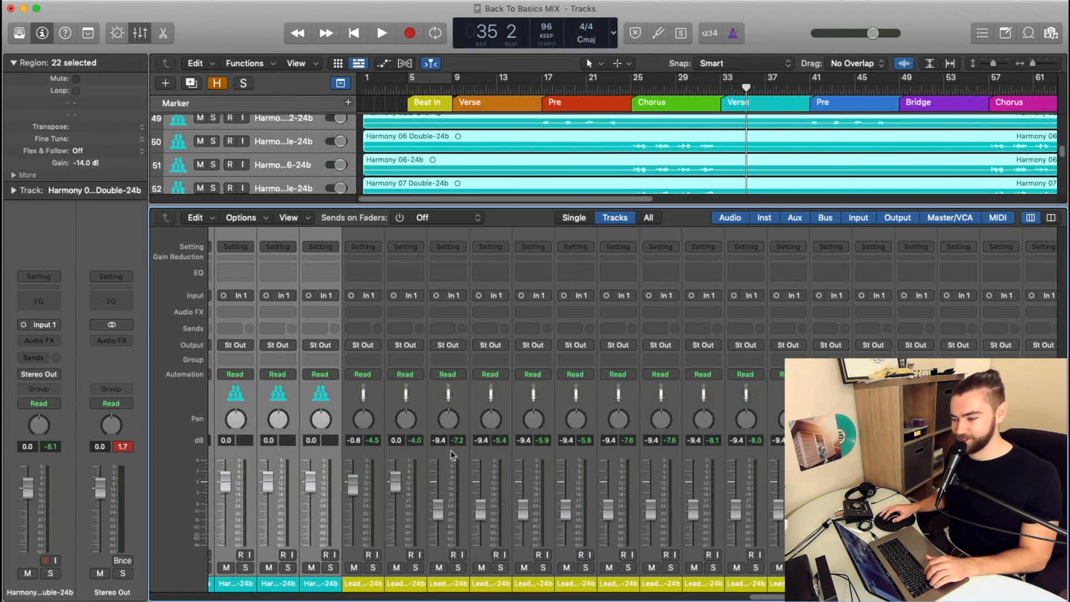
click(466, 546)
shift+click(969, 549)
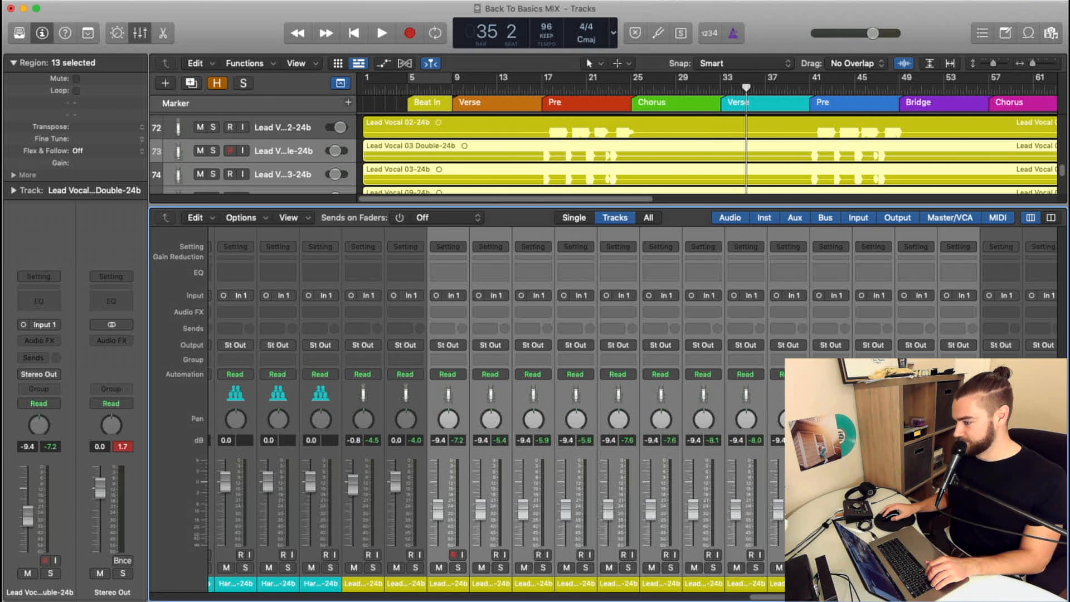
key(super+z)
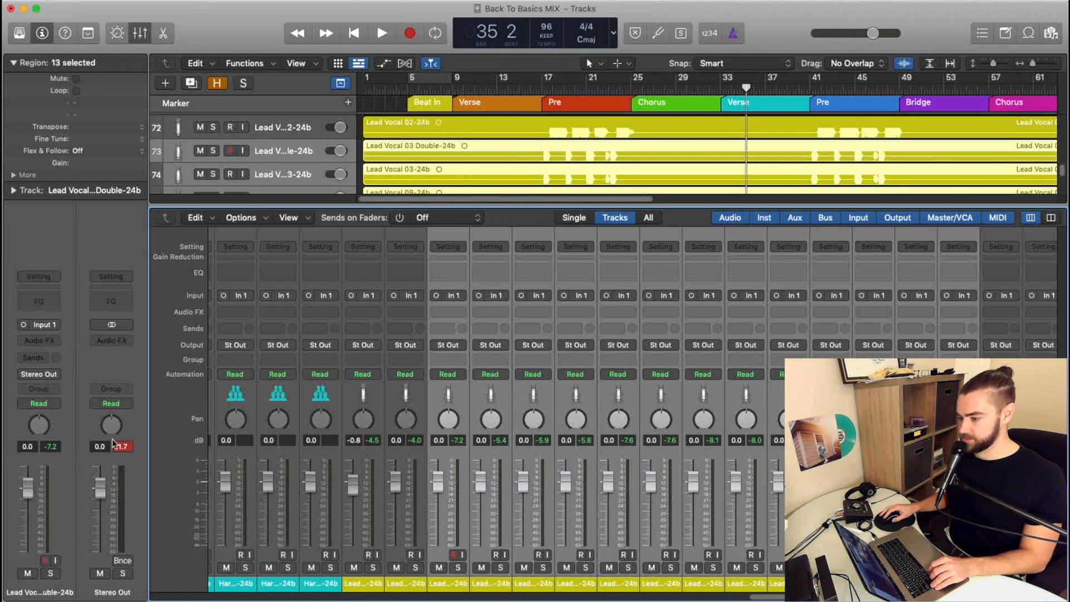
key(x)
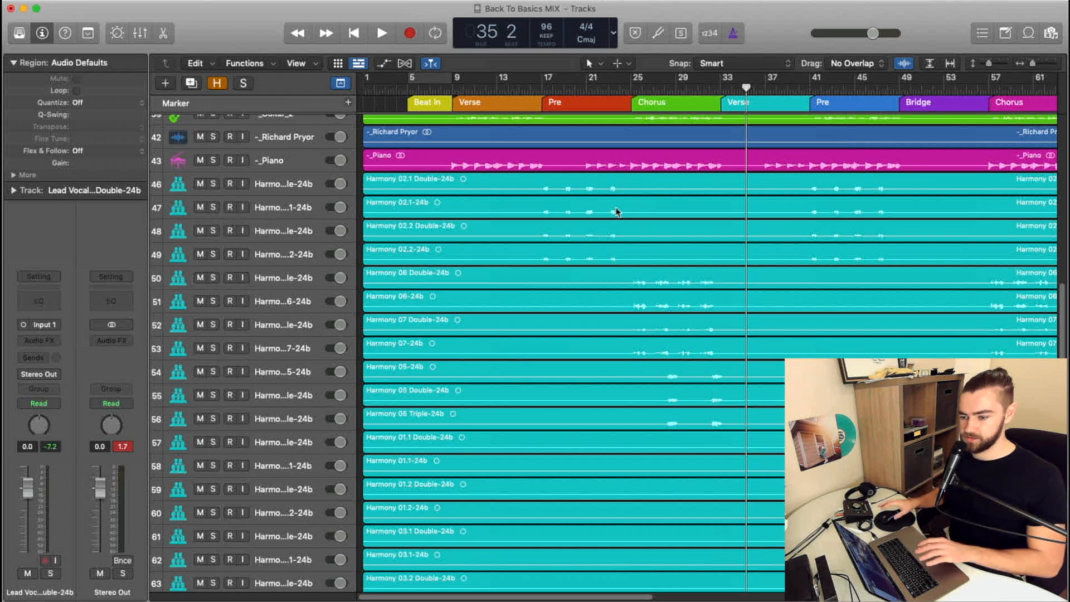
Clear the peak level readings and play the chorus from bar 25 briefly to check the stereo output level
click(127, 450)
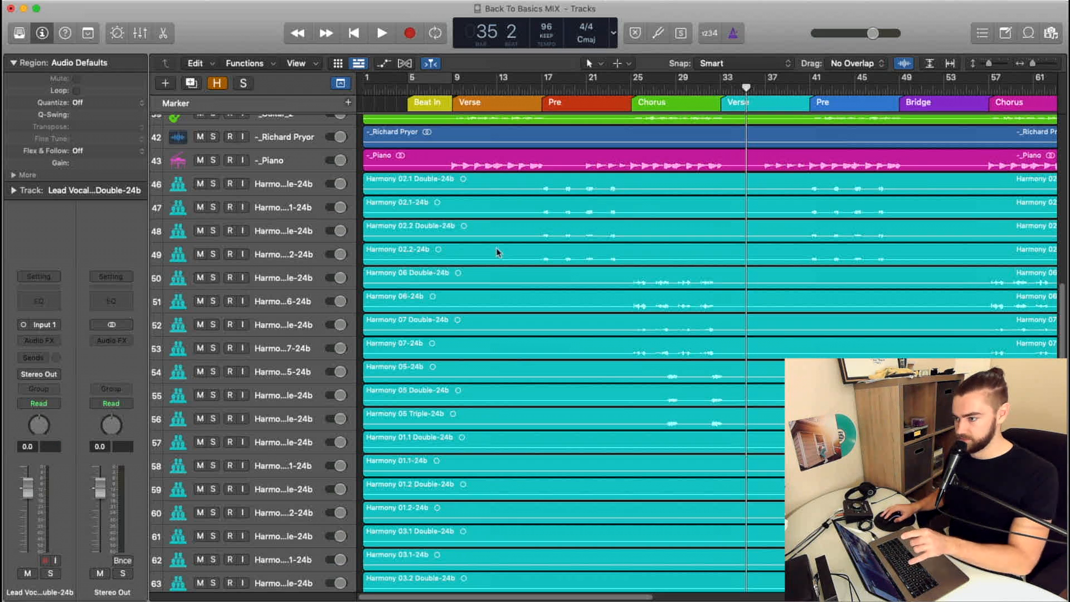
click(632, 86)
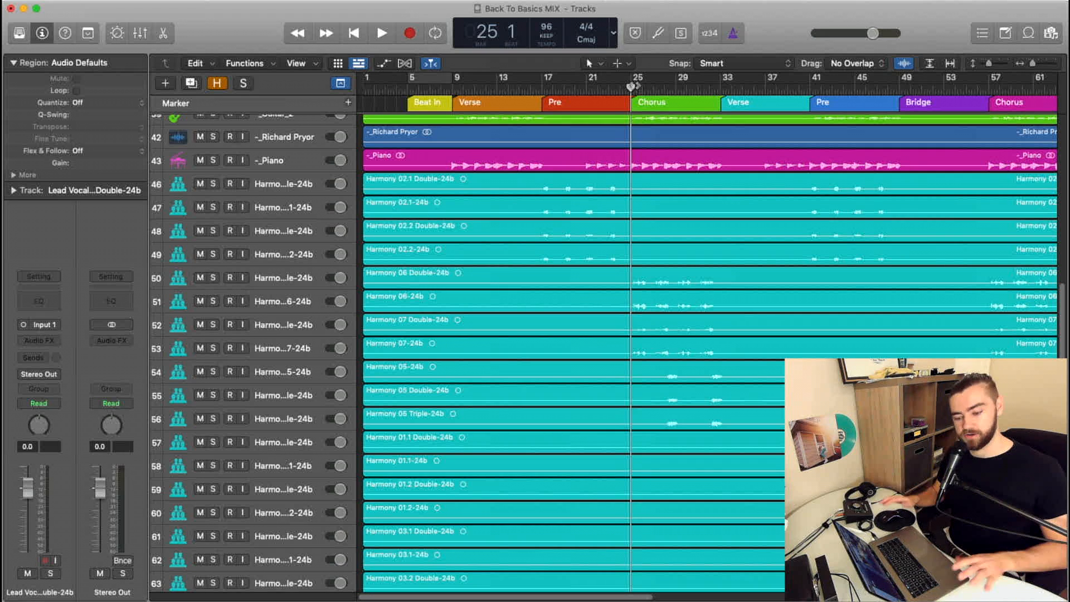
key(space)
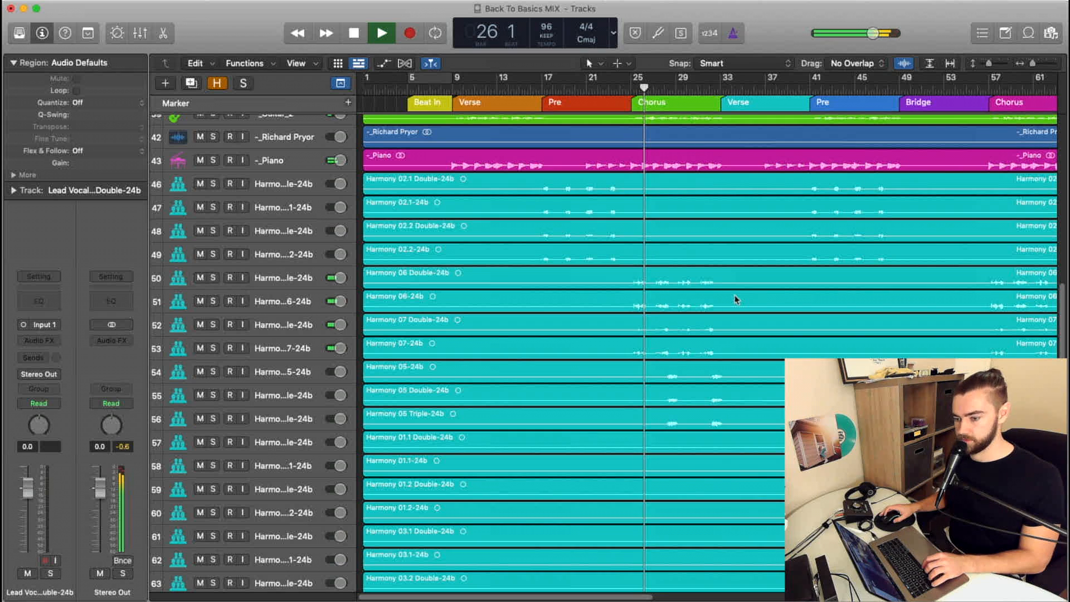
key(space)
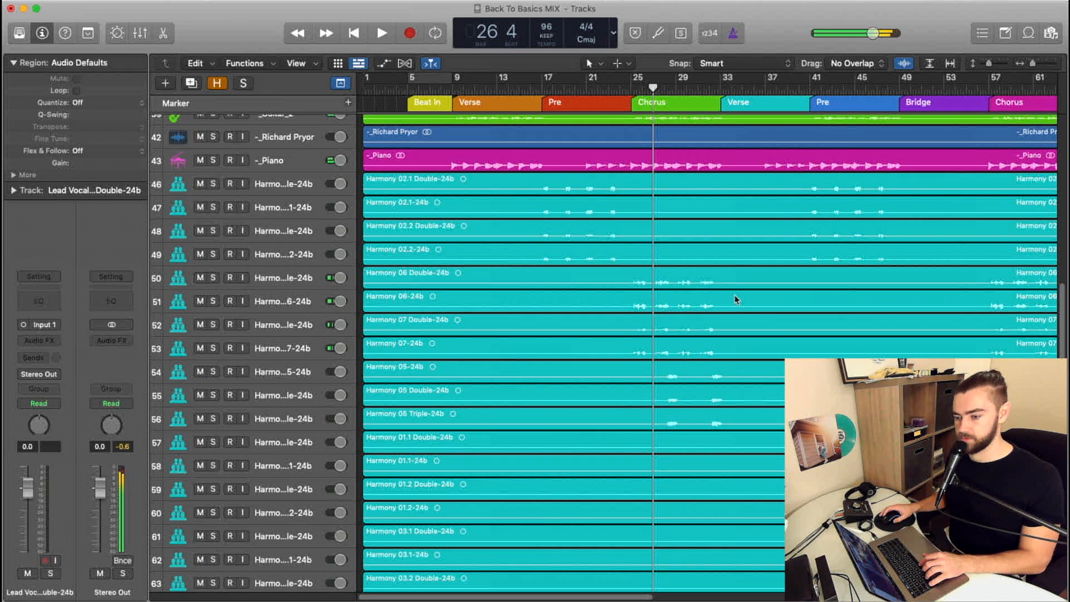
scroll(730, 306, up, 2)
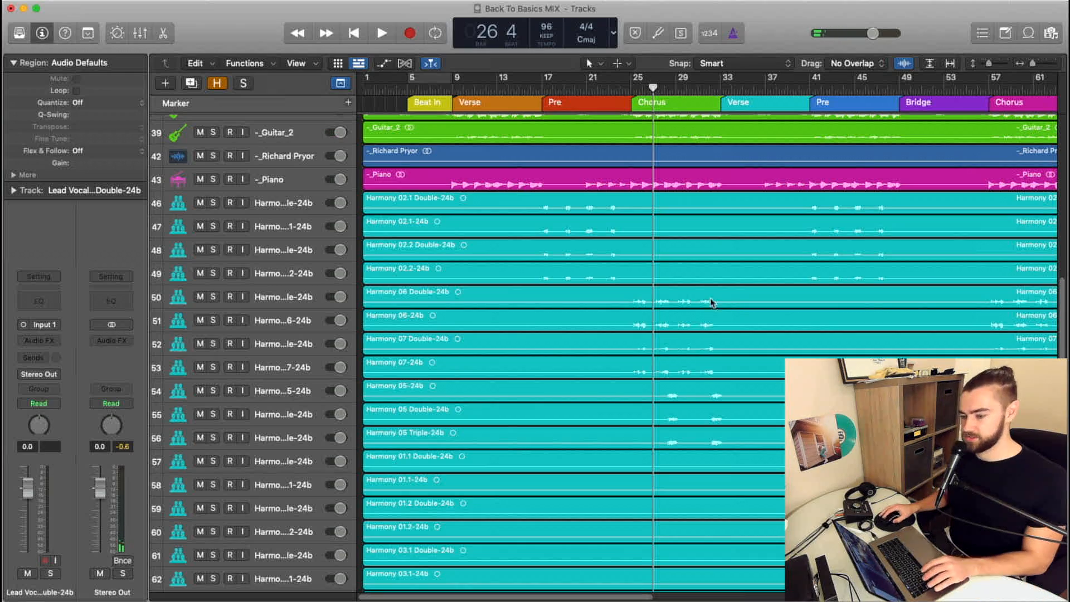
Select every region in the project and lower their gain together by 4 dB
scroll(292, 418, down, 15)
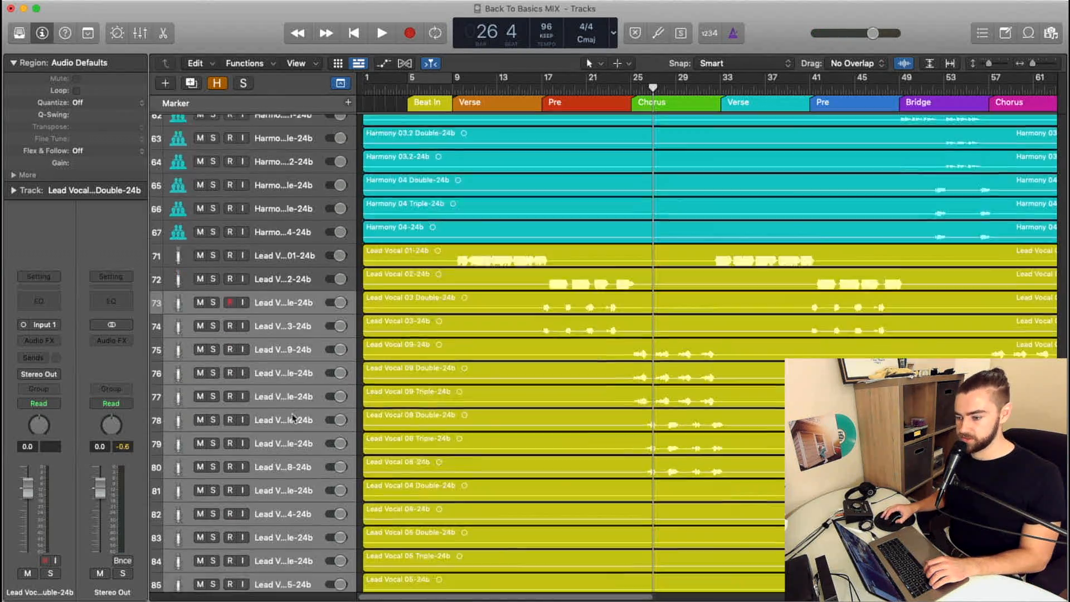
scroll(293, 418, down, 3)
click(271, 521)
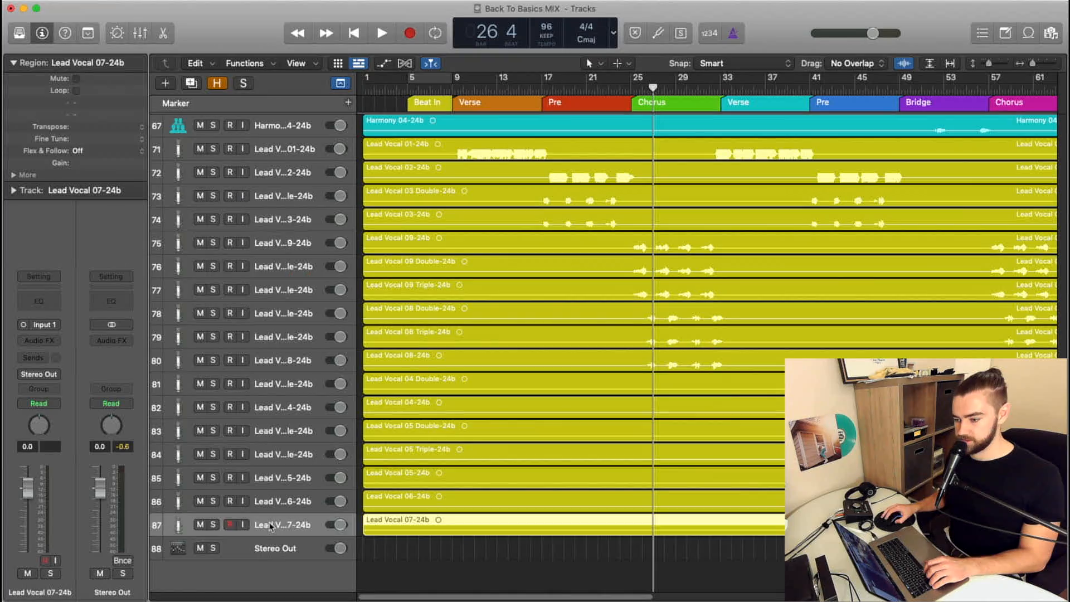
scroll(254, 201, up, 5)
scroll(253, 200, up, 20)
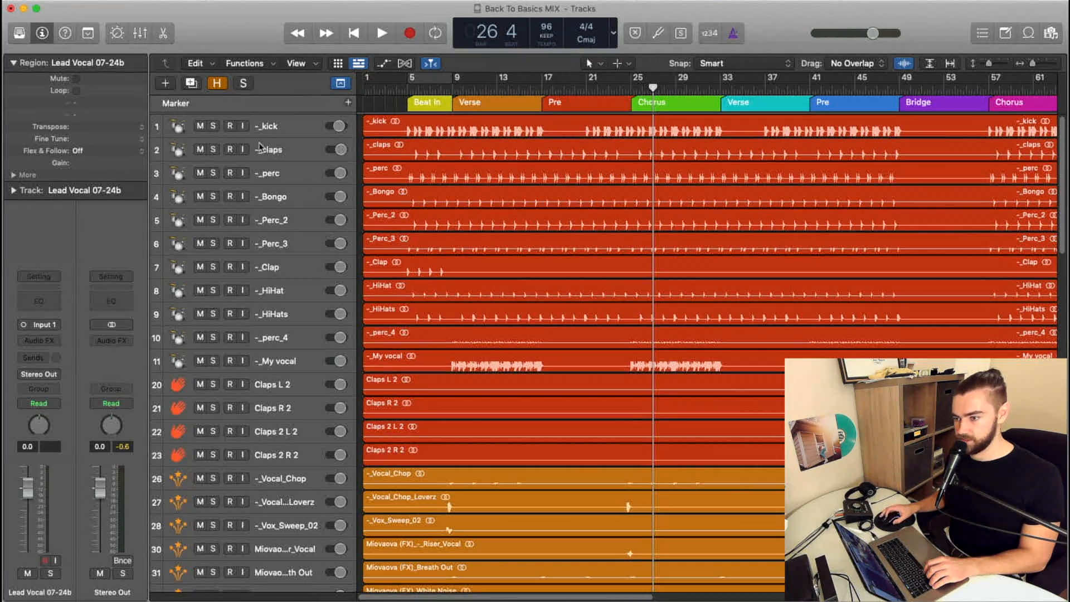
key(super+a)
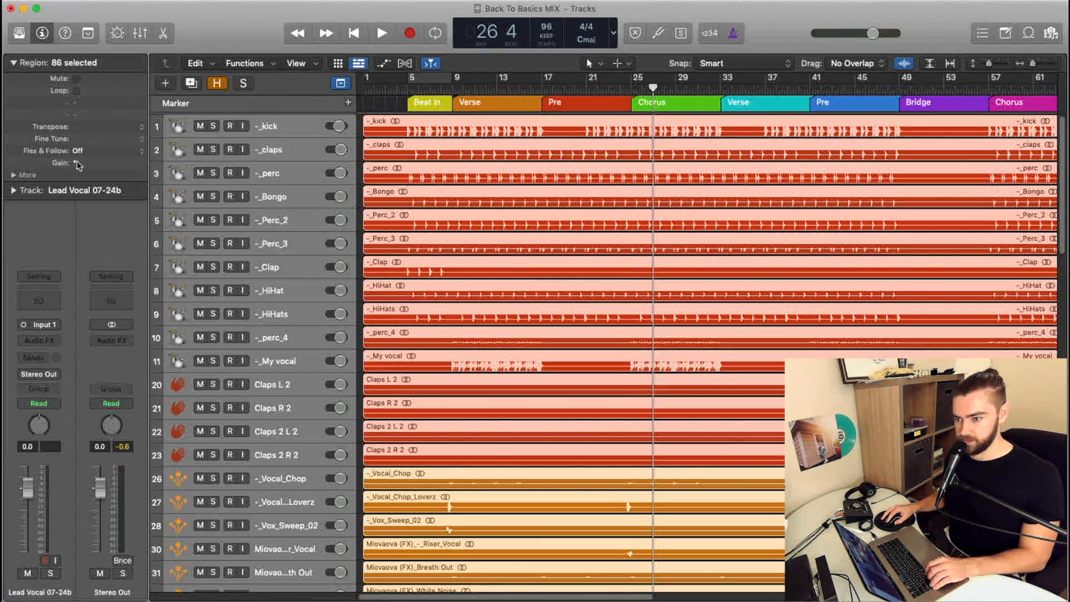
drag(75, 166, 69, 234)
Check the stereo output level during the chorus, return the playhead to bar 25 and inspect the Harmony 04 region's gain
scroll(710, 382, down, 15)
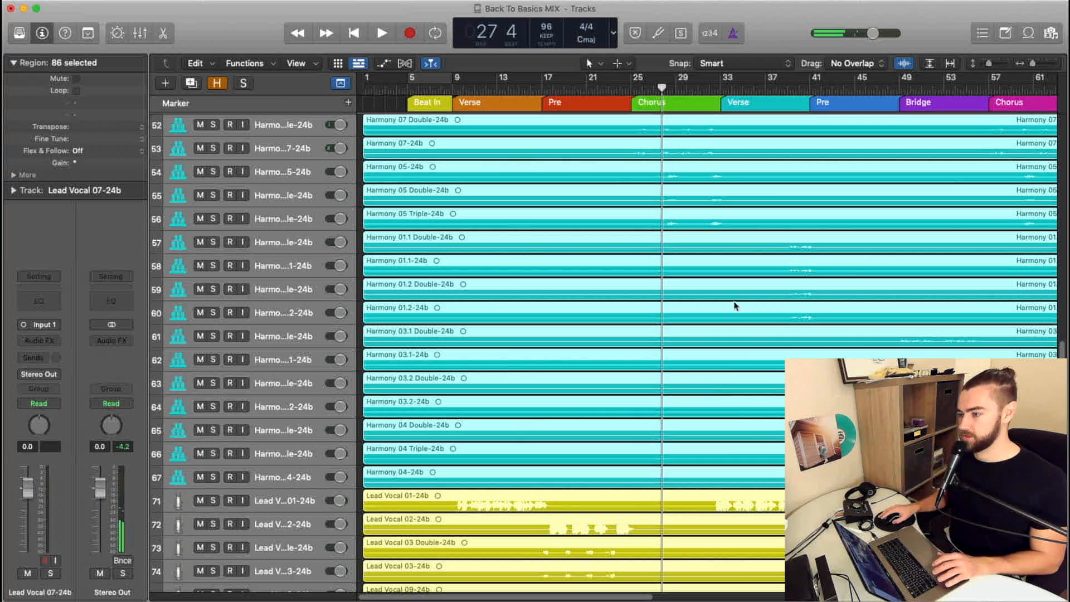
click(631, 91)
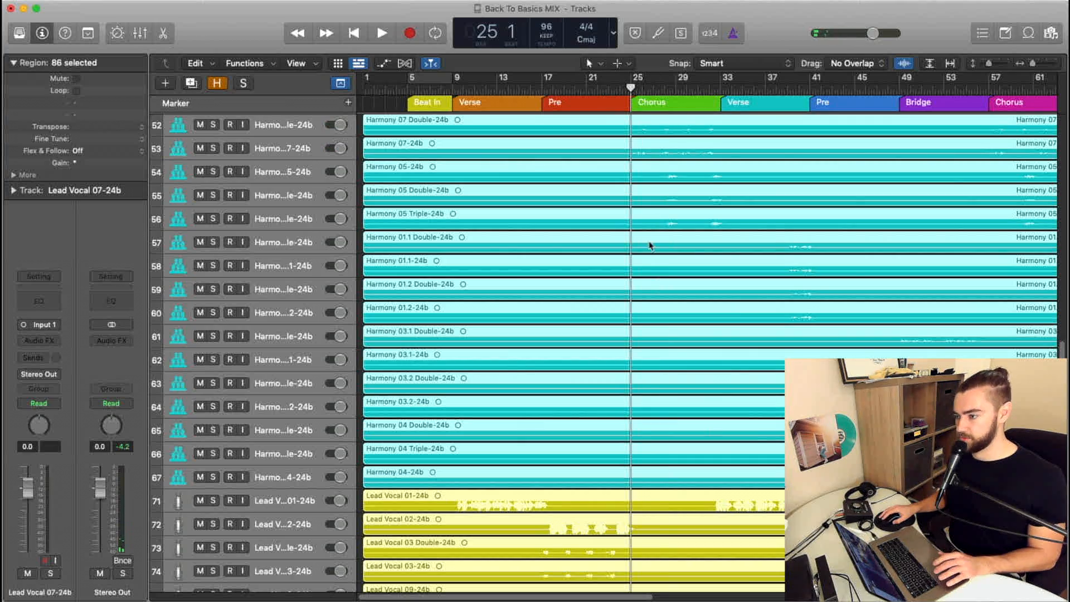
scroll(641, 169, down, 8)
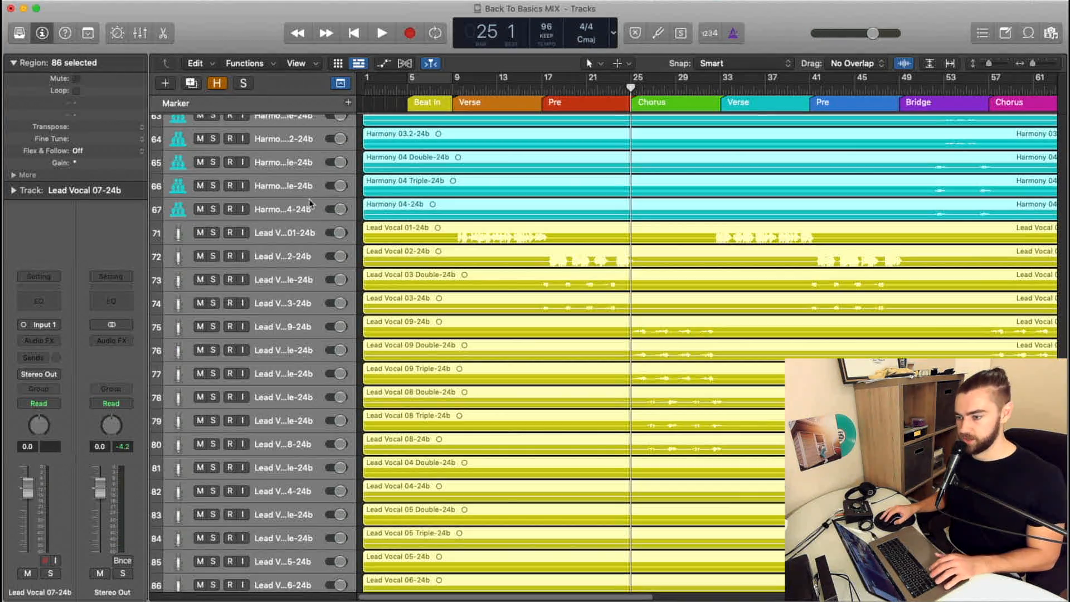
click(267, 211)
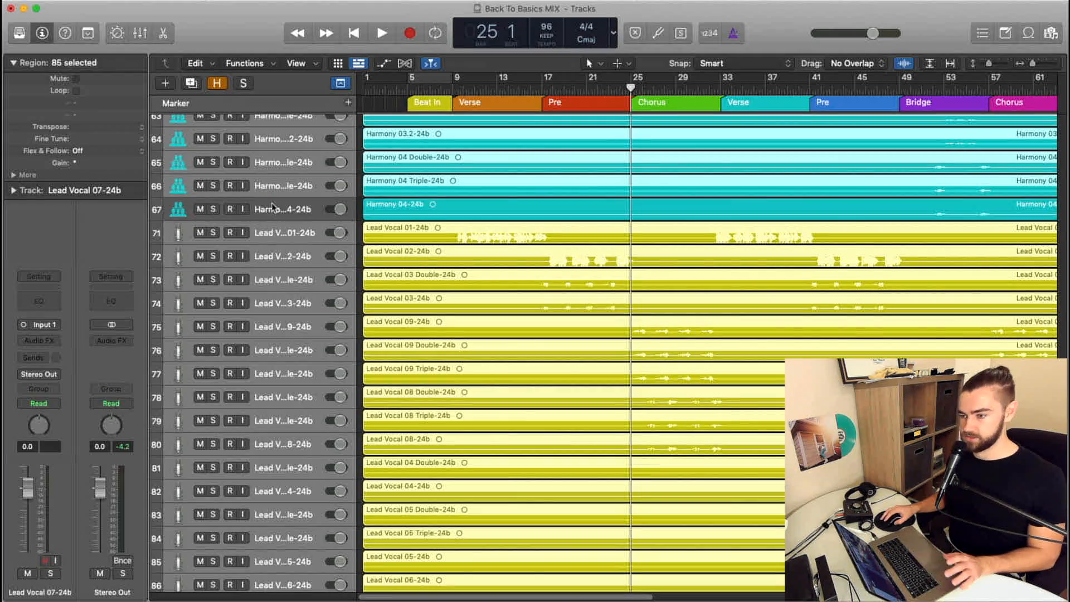
scroll(537, 262, up, 15)
scroll(538, 262, up, 15)
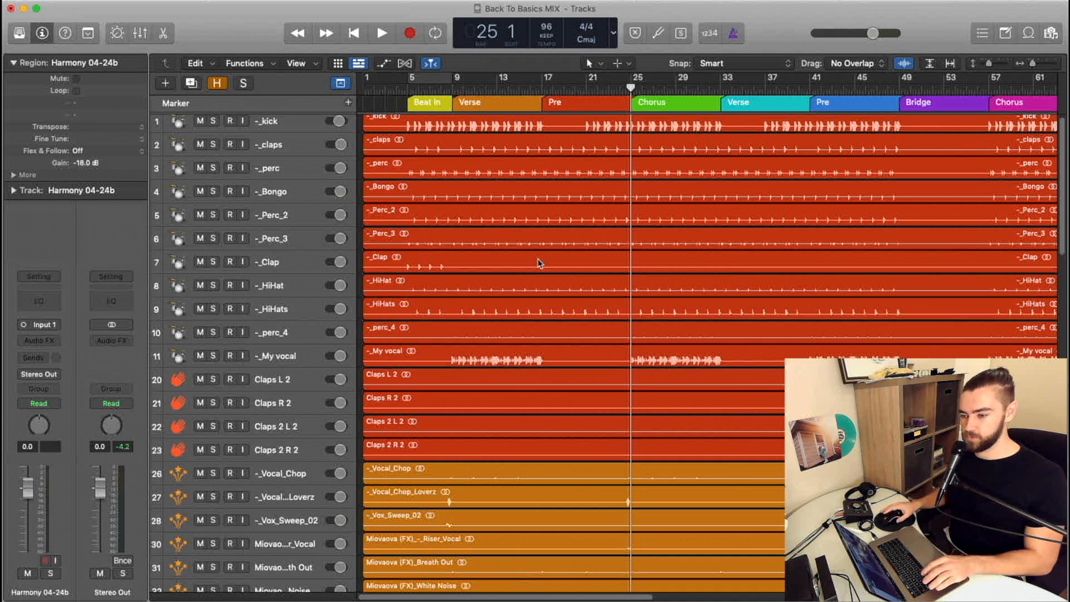
Solo the percussion and clap tracks 1 through 23 and start playback from the Beat In section at bar 5
drag(213, 450, 212, 131)
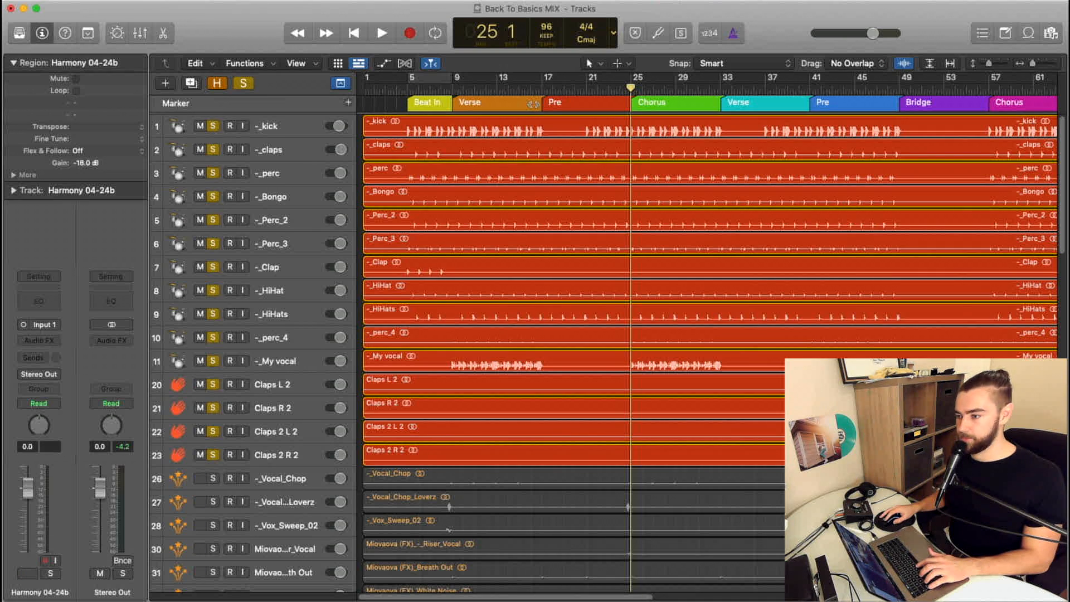
click(408, 88)
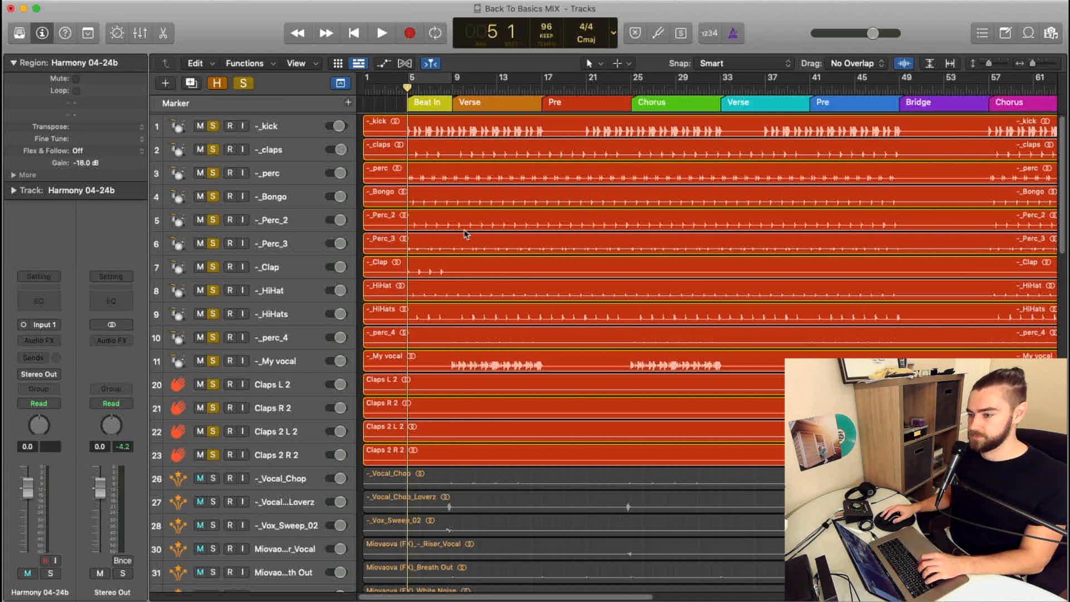
key(space)
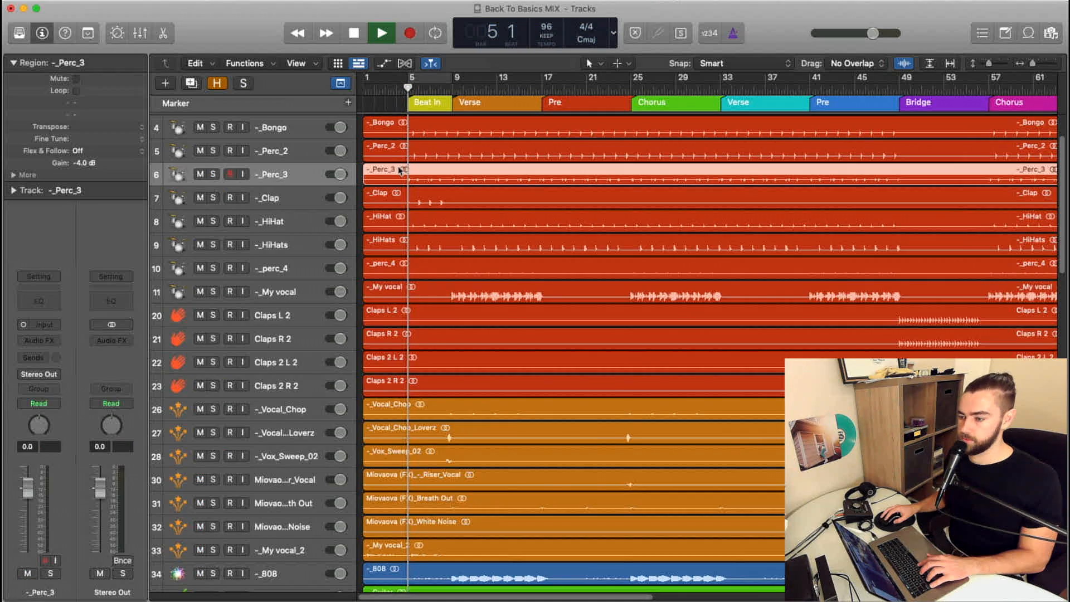
Show the mixer and pan the perc track to -41, Bongo to +38 and HiHat to +46 during playback
key(x)
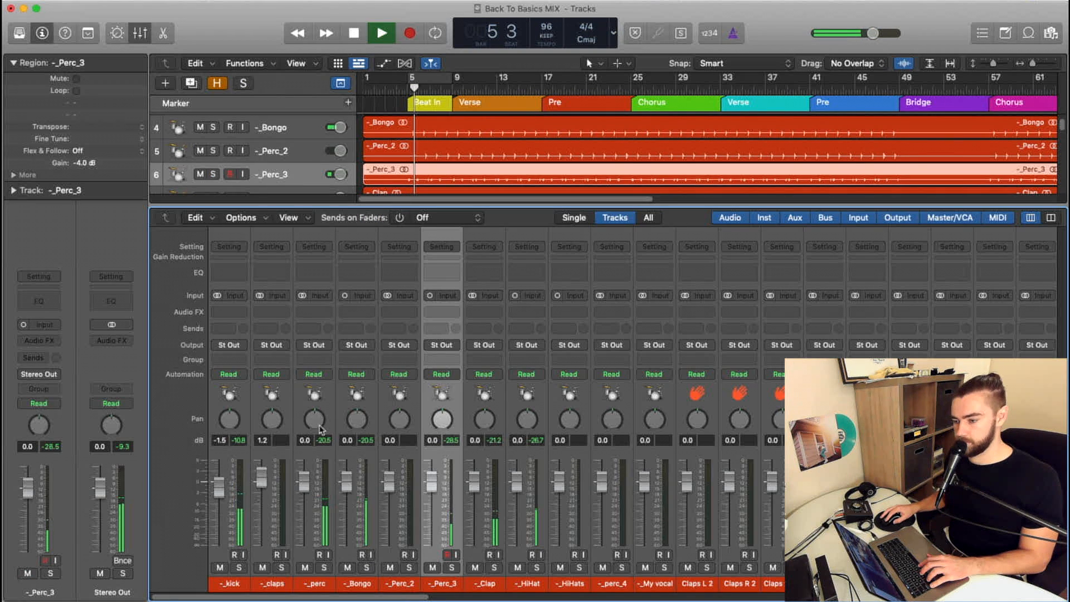
drag(314, 423, 312, 450)
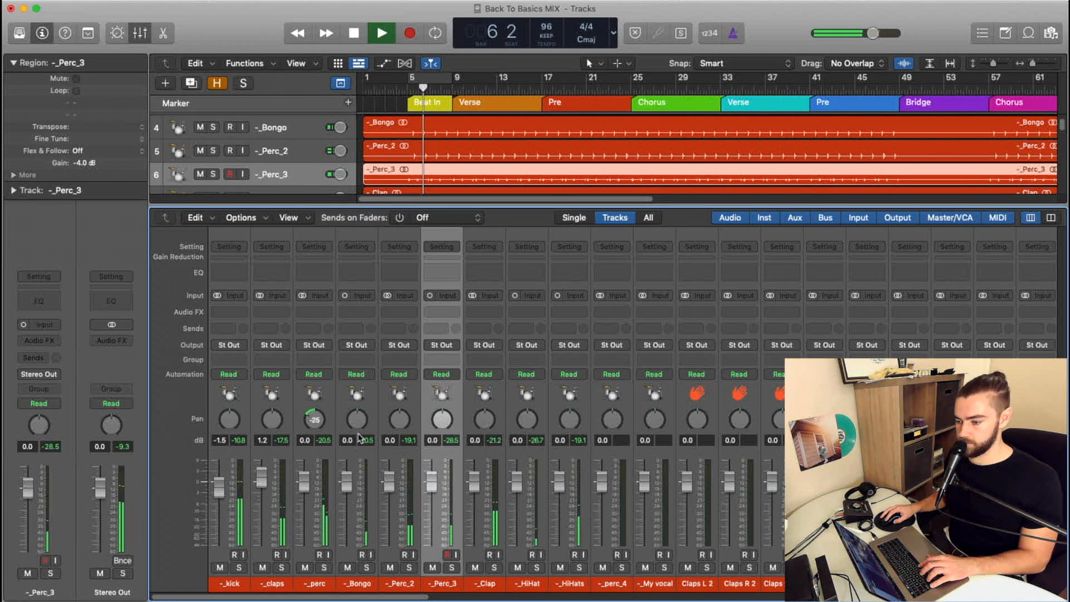
drag(362, 425, 363, 382)
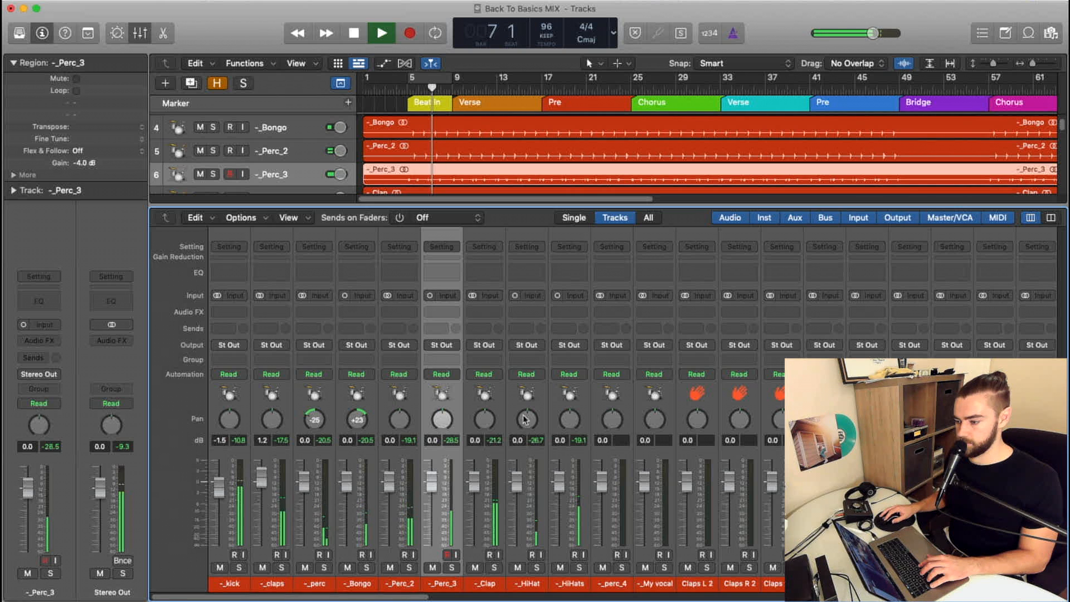
drag(529, 419, 543, 375)
drag(315, 425, 358, 378)
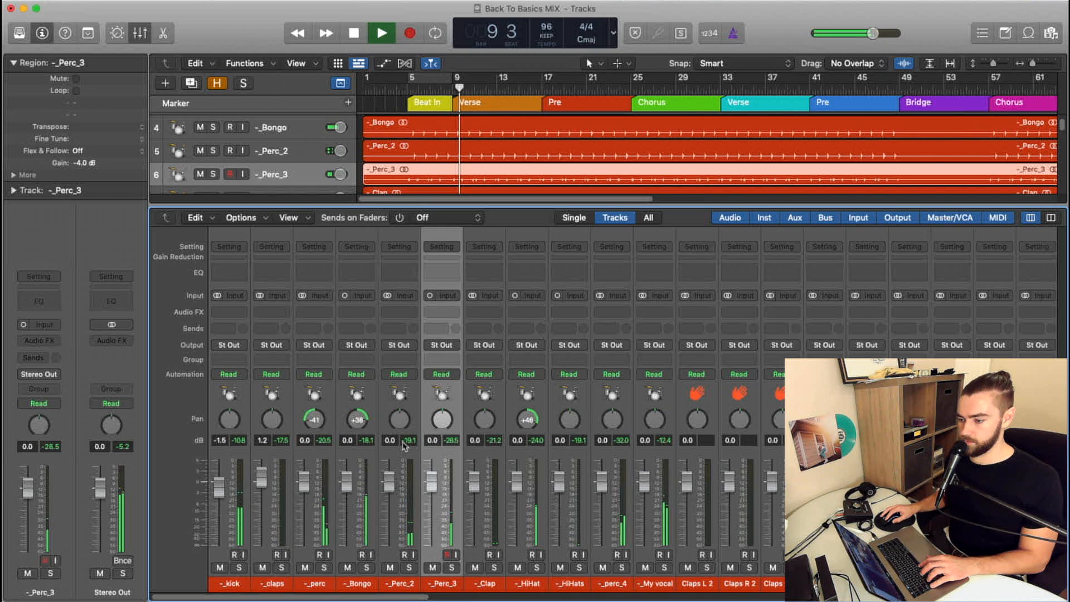
Pan Perc_2 to +30, Perc_3 to -32, Clap to -27 and HiHats to -34, stop playback and hide the mixer
drag(401, 421, 430, 407)
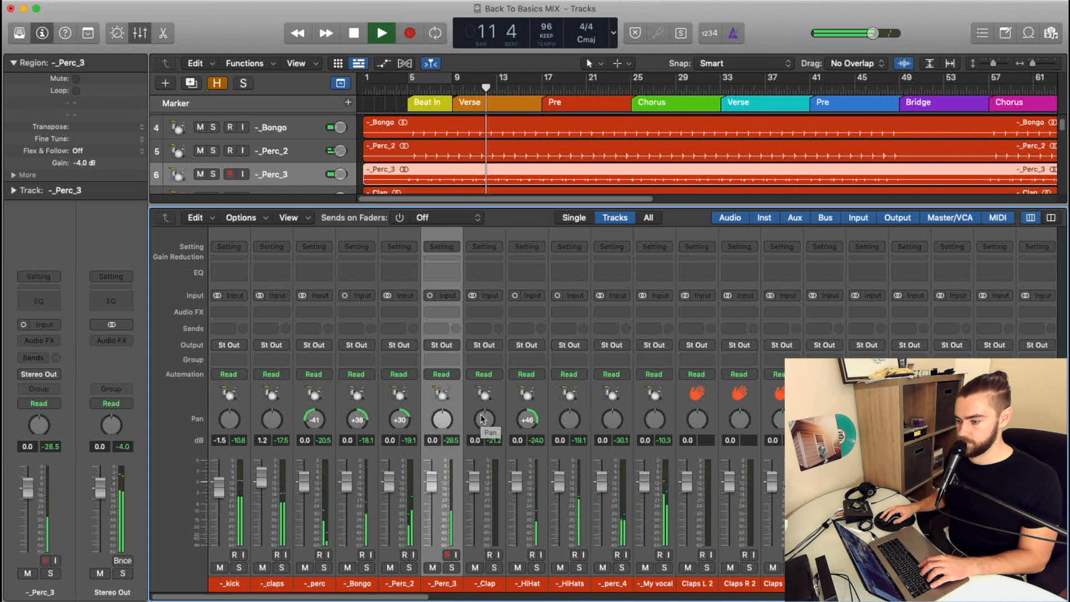
drag(432, 423, 432, 452)
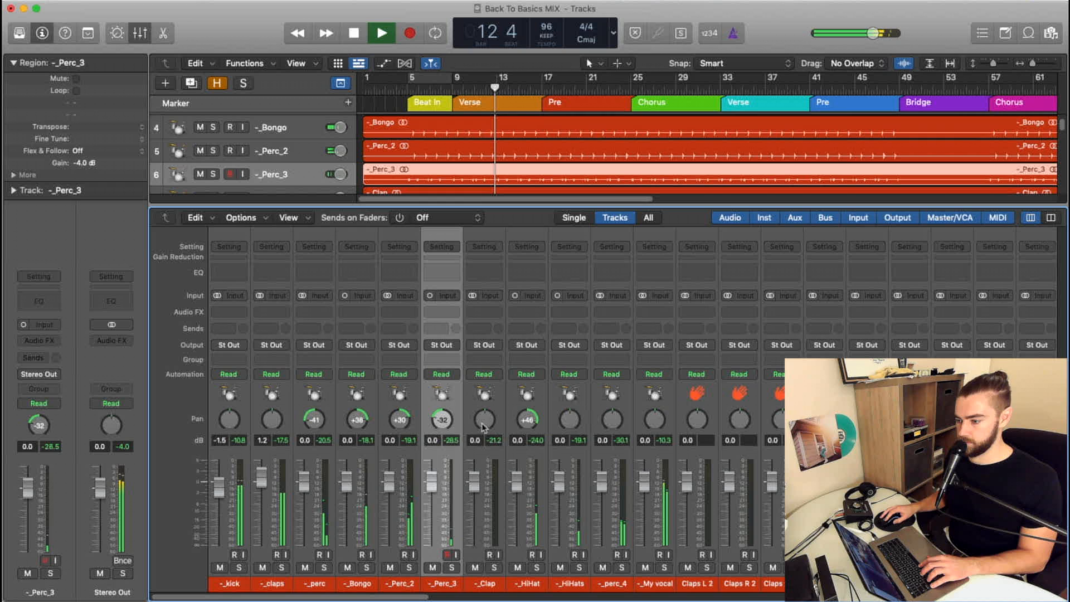
drag(484, 427, 483, 453)
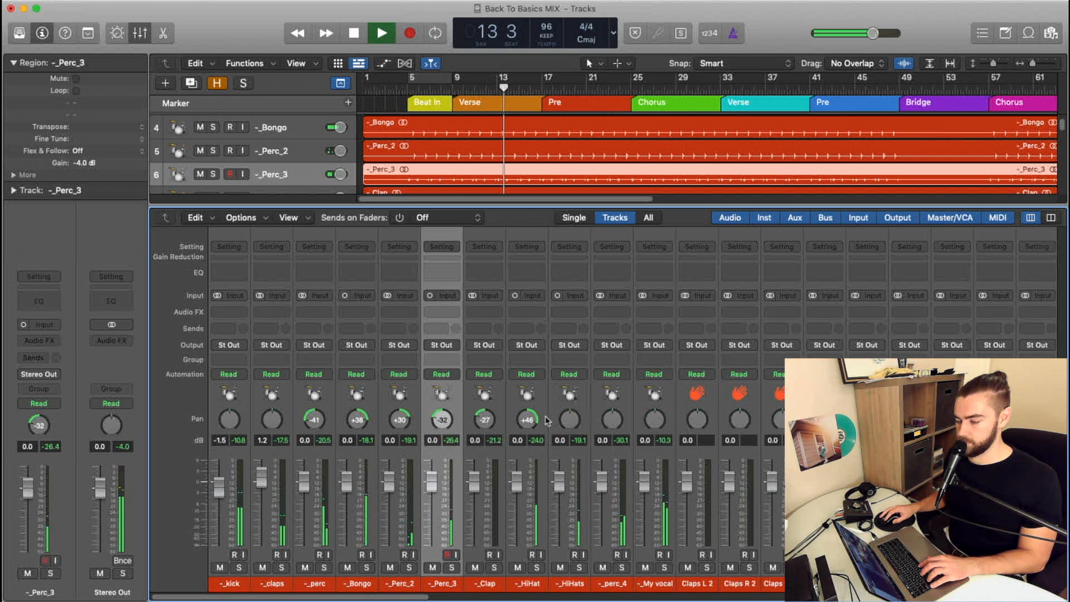
drag(570, 422, 571, 462)
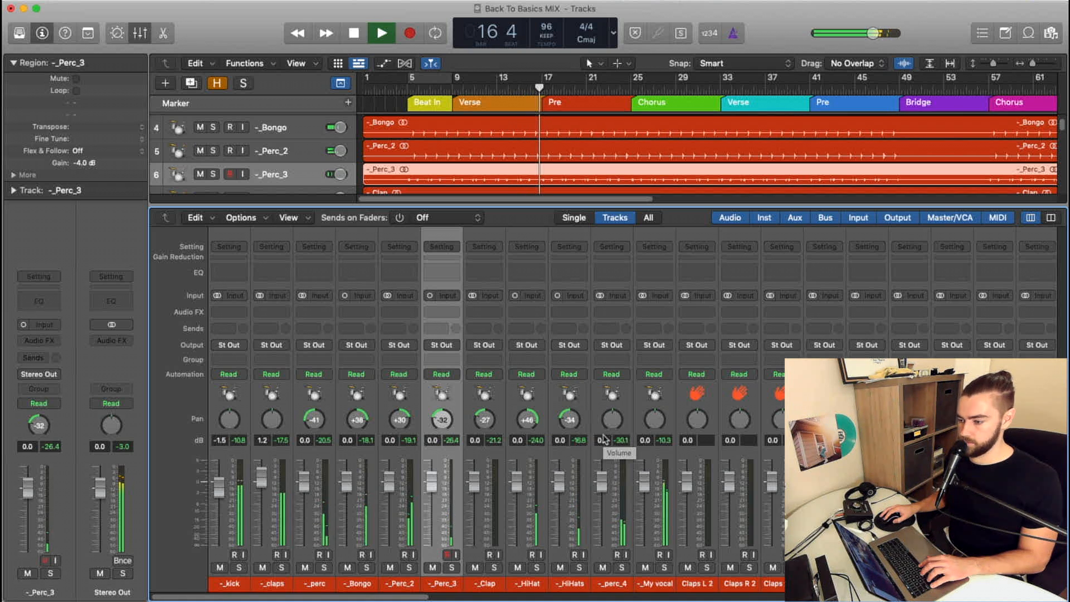
key(space)
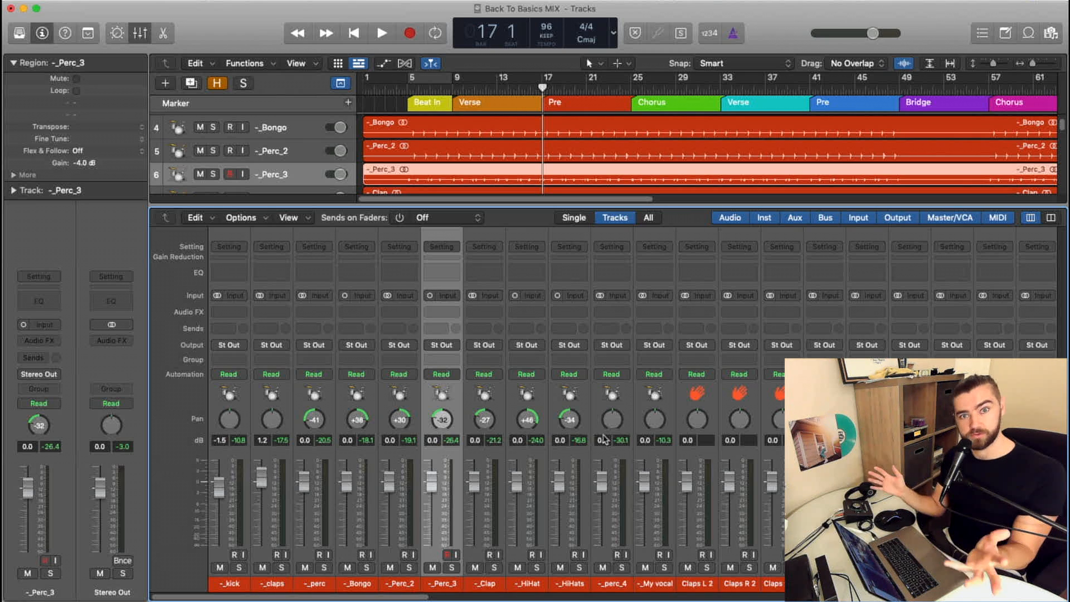
key(x)
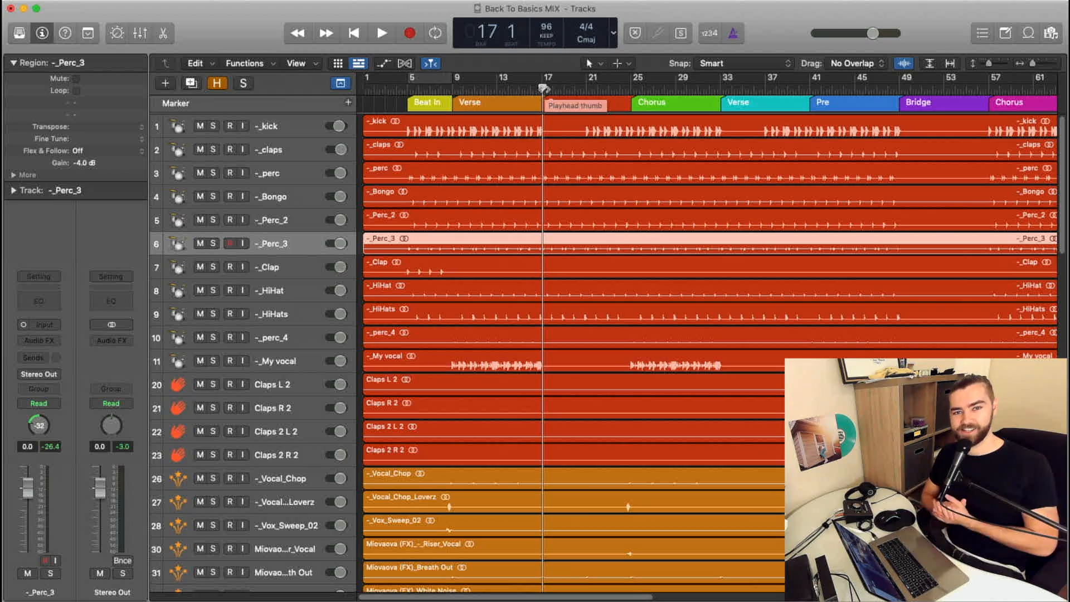
Play the pre-chorus from bar 17 and pan harmony tracks 46 and 47 to -64 and tracks 48 and 49 to +63
scroll(550, 293, down, 15)
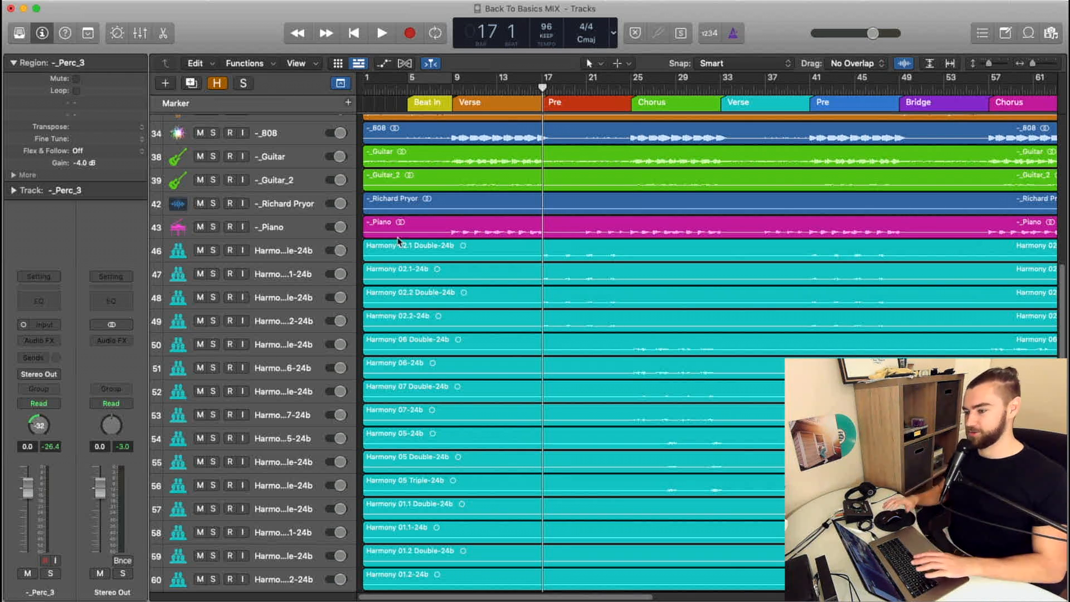
key(x)
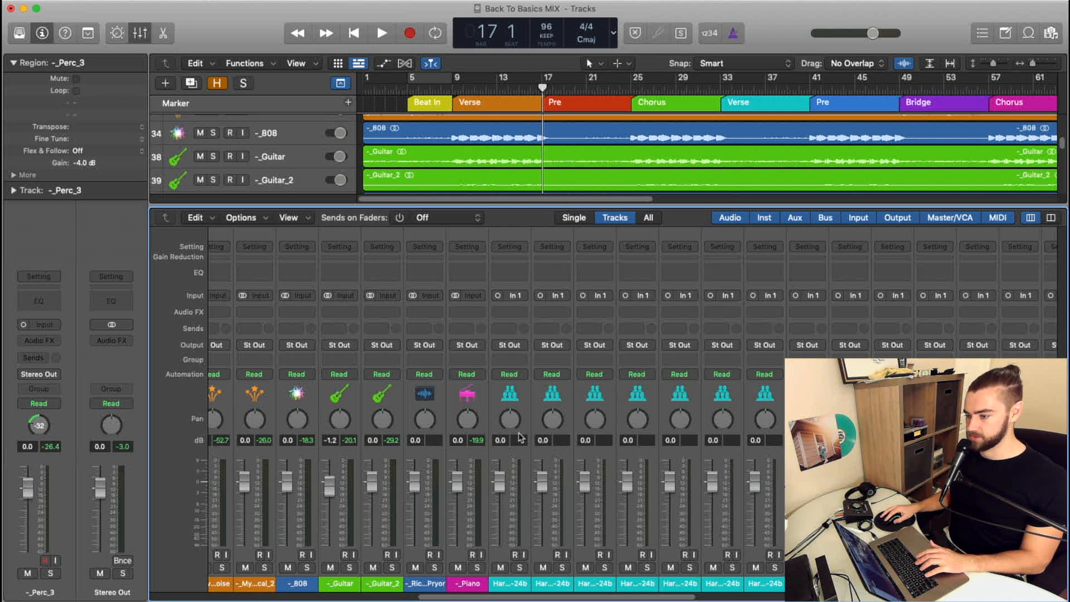
key(space)
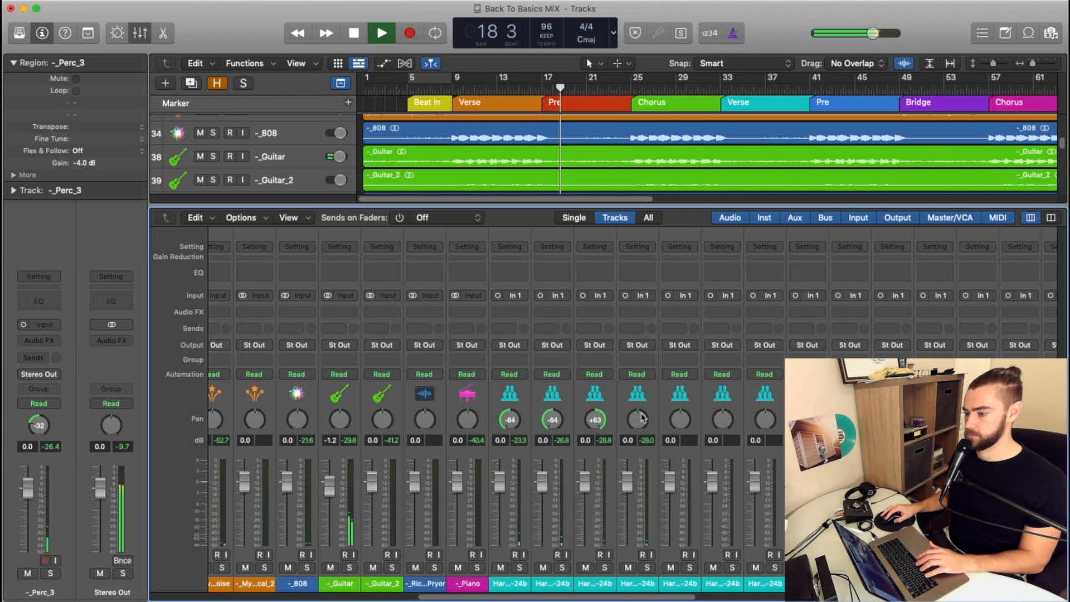
drag(638, 422, 623, 277)
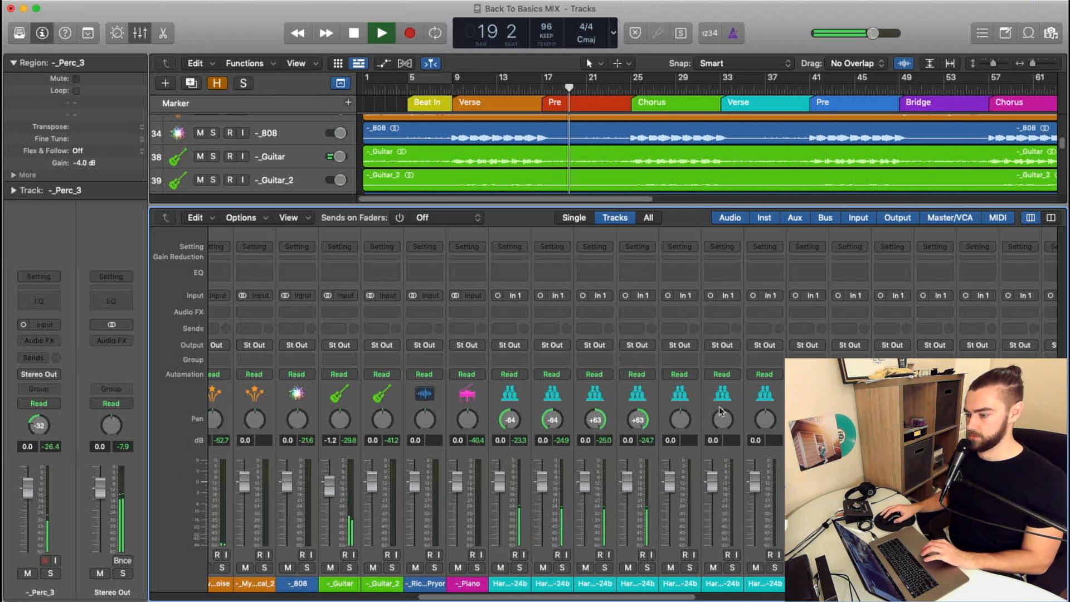
Play the chorus from bar 25 and pan harmony tracks 50 and 52 to -64 and tracks 51 and 53 to +63
scroll(725, 415, right, 3)
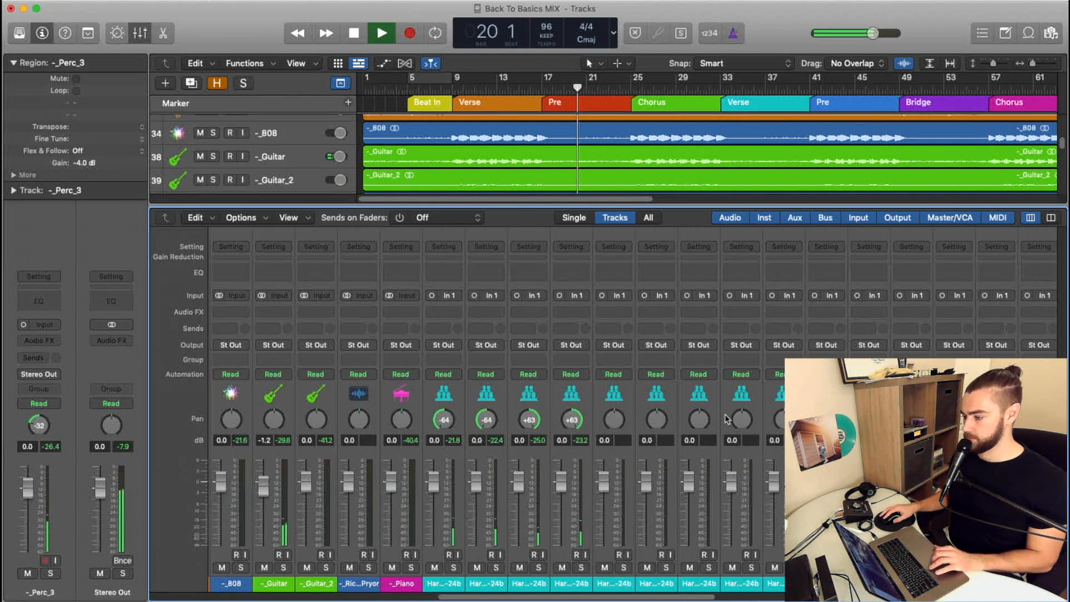
scroll(728, 419, right, 4)
key(x)
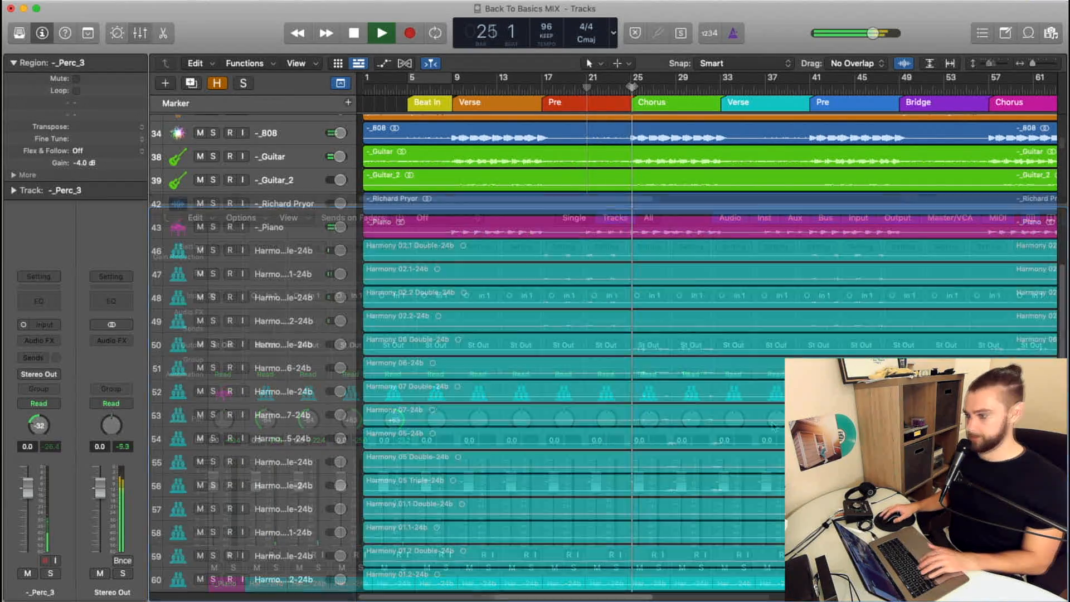
key(x)
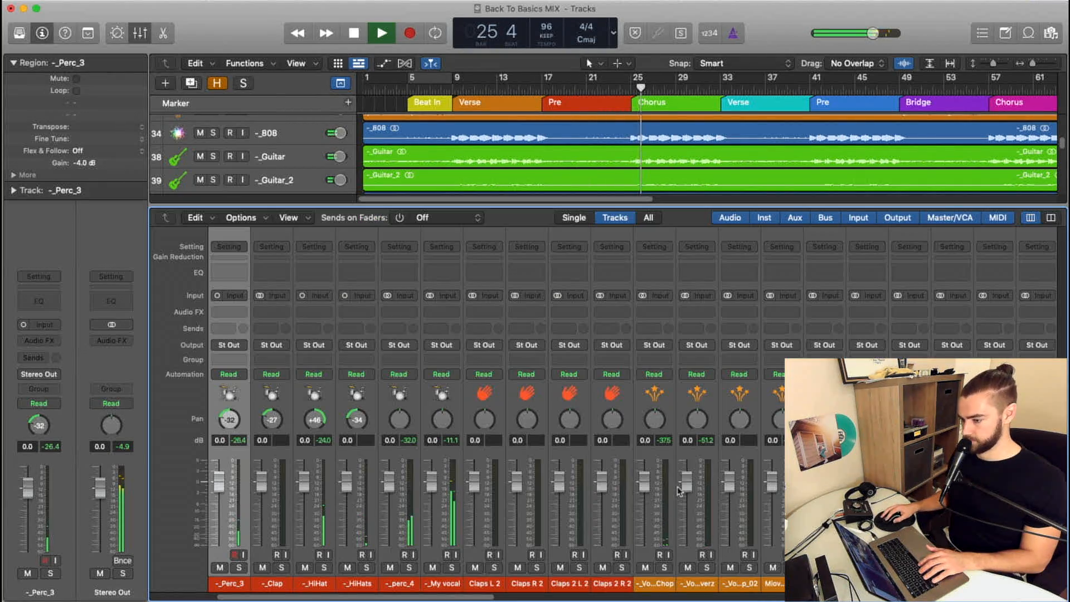
scroll(451, 432, right, 10)
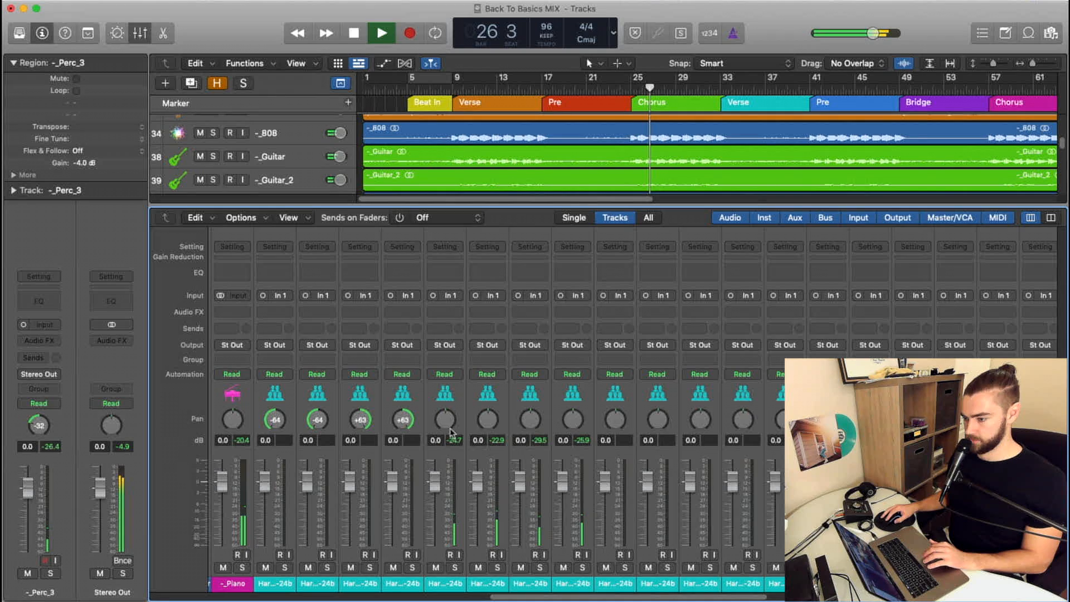
drag(448, 425, 445, 490)
drag(483, 426, 488, 298)
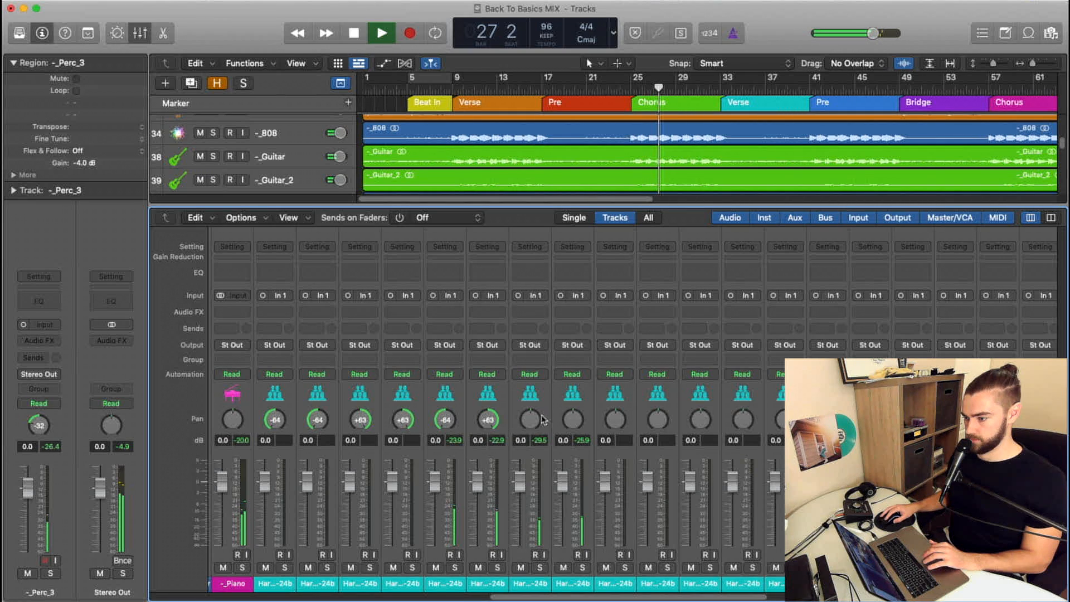
drag(531, 427, 529, 488)
drag(573, 424, 569, 246)
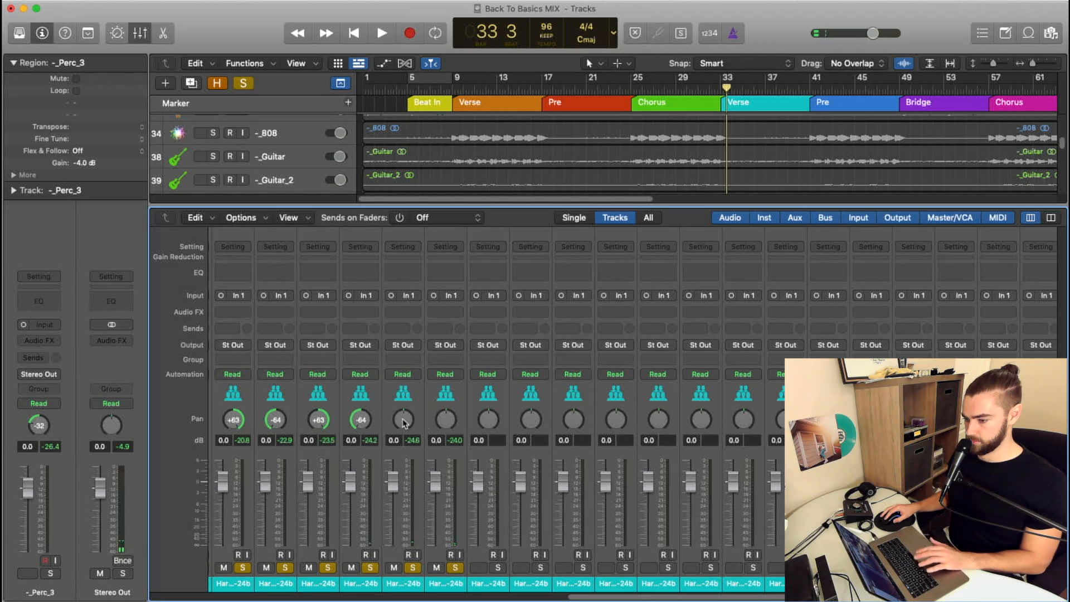
Try panning Harmony 05 Double to +63, reset it to centre and pan Harmony 05 Triple to +63 instead
drag(405, 425, 406, 290)
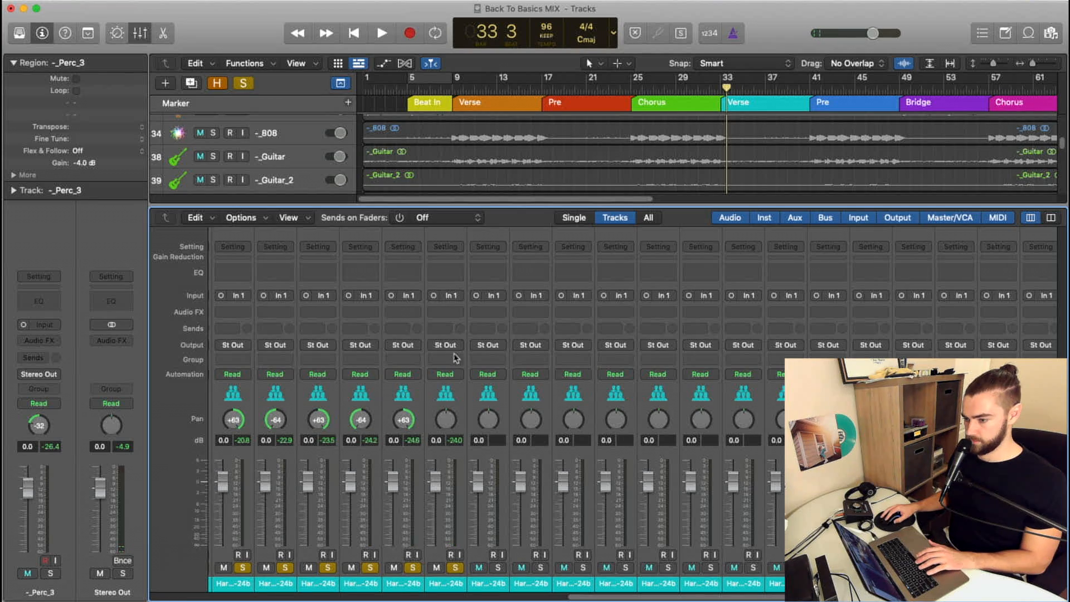
alt+click(403, 422)
drag(442, 419, 445, 312)
scroll(483, 429, left, 8)
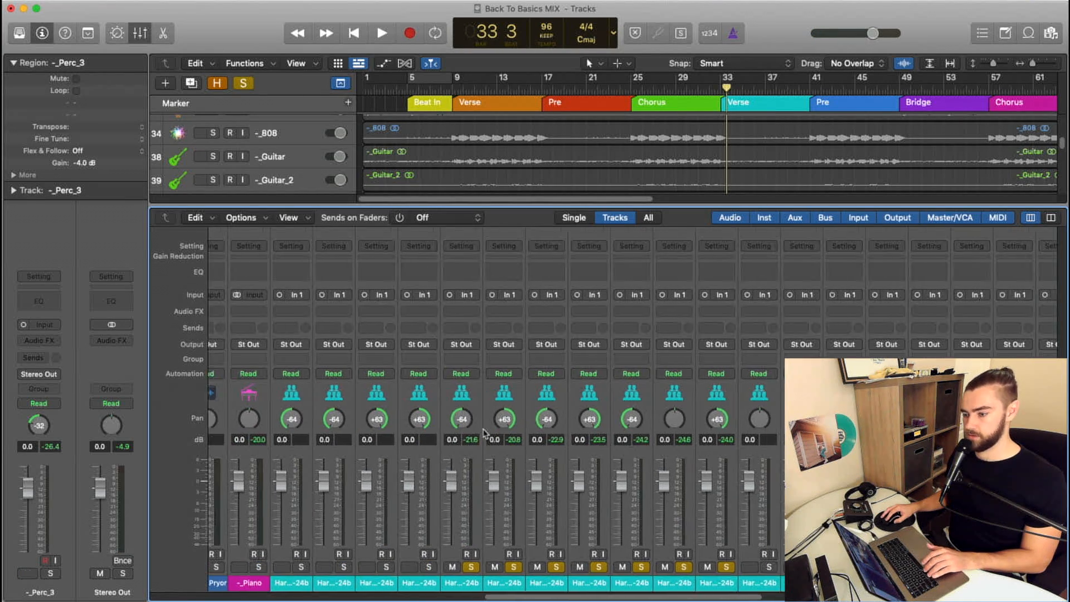
scroll(484, 432, left, 2)
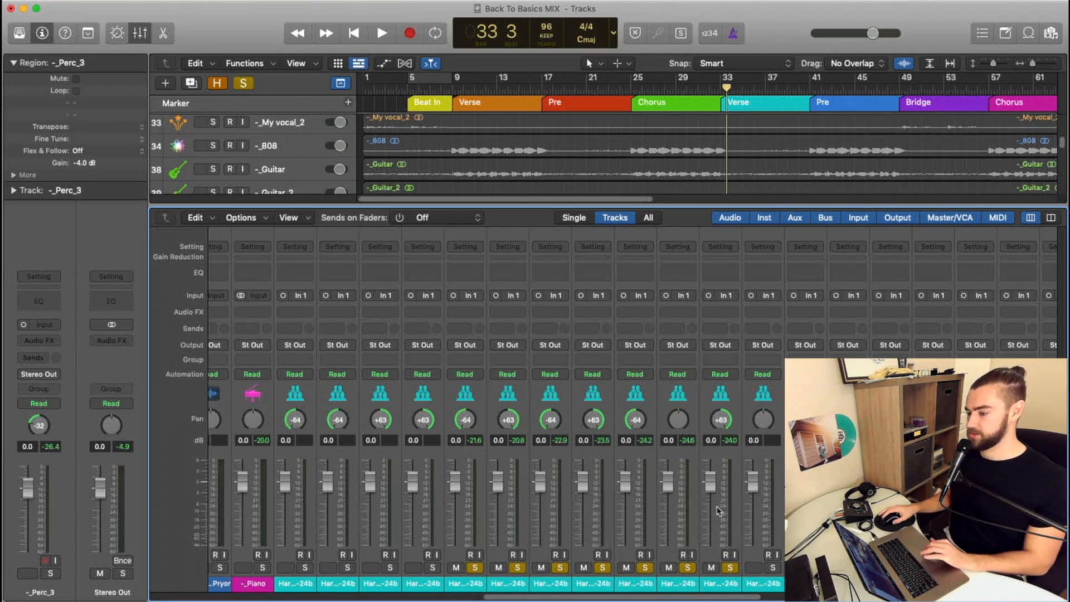
scroll(717, 510, right, 2)
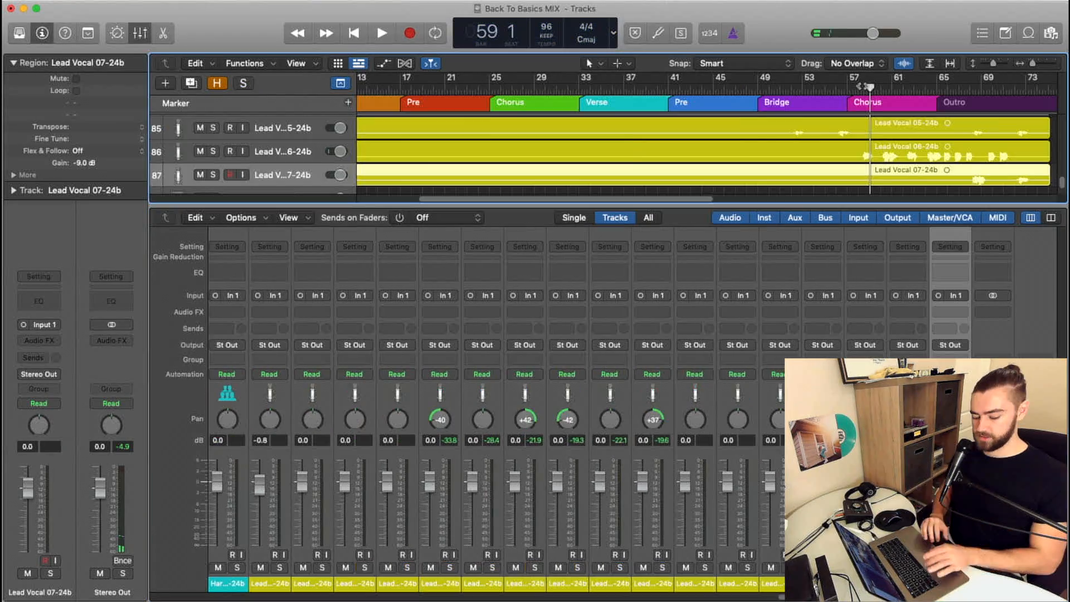
Hide the mixer and bring the start of the track list, from the kick track down, back into view
key(x)
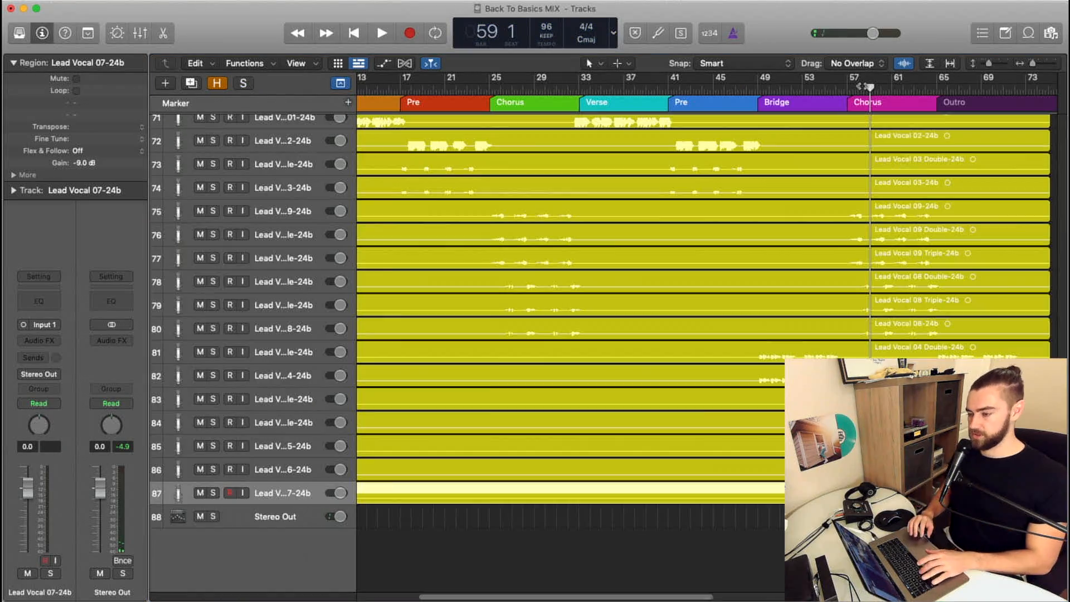
scroll(847, 215, up, 5)
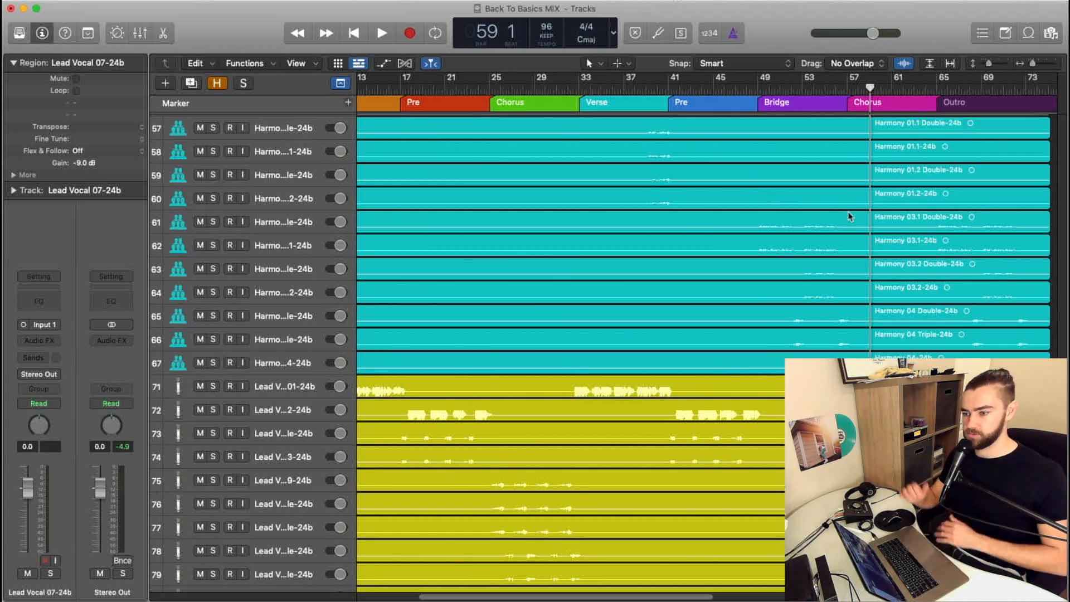
scroll(849, 216, up, 15)
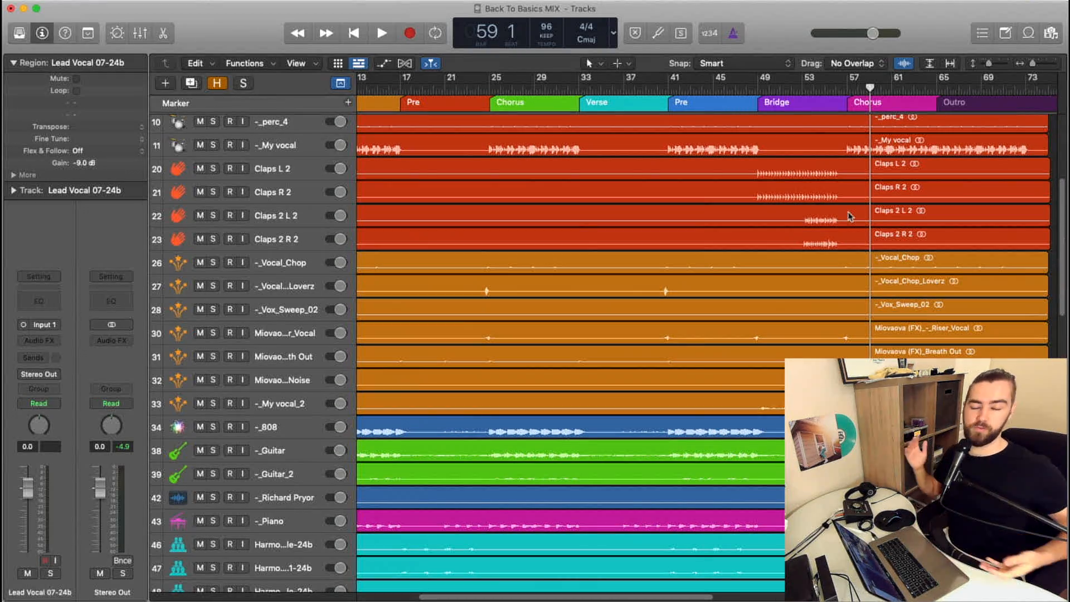
scroll(848, 215, up, 5)
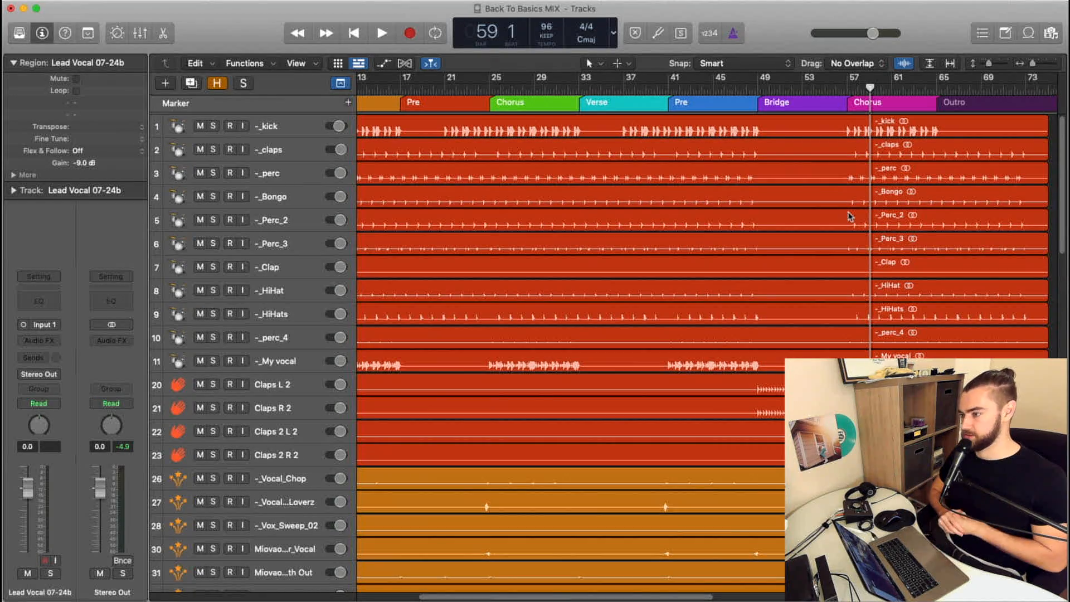